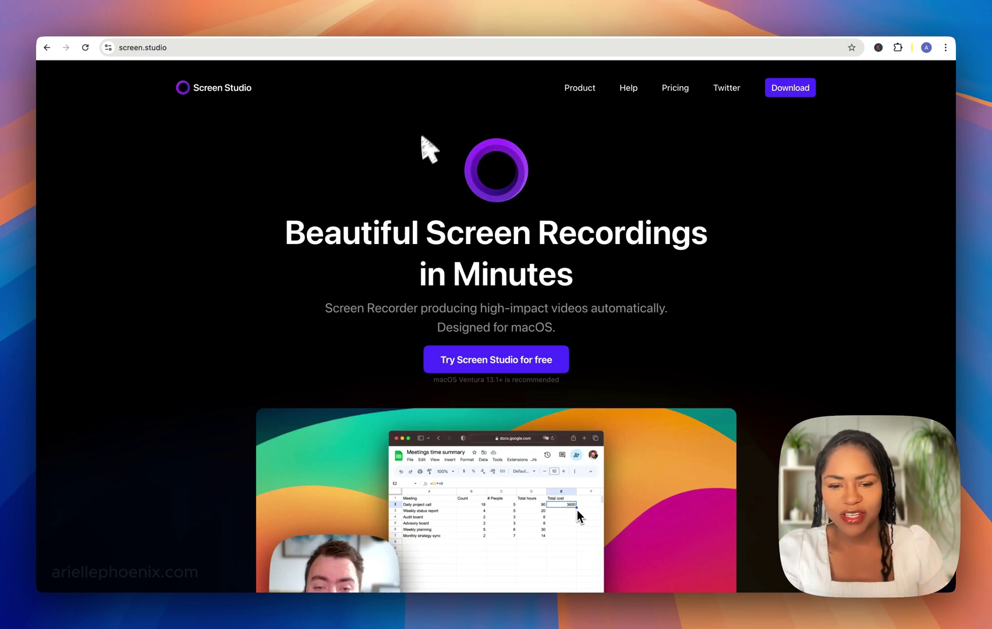
Scroll the screen.studio homepage down to the Pricing section comparing the $9/month and $229 plans
scroll(420, 150, down, 1)
scroll(420, 186, down, 3)
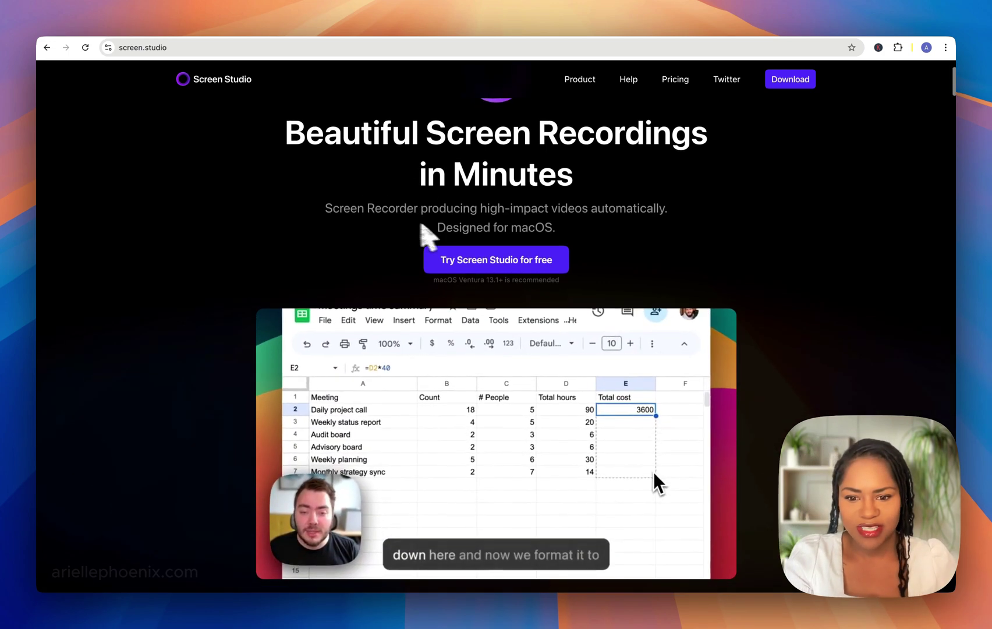
scroll(496, 314, down, 2)
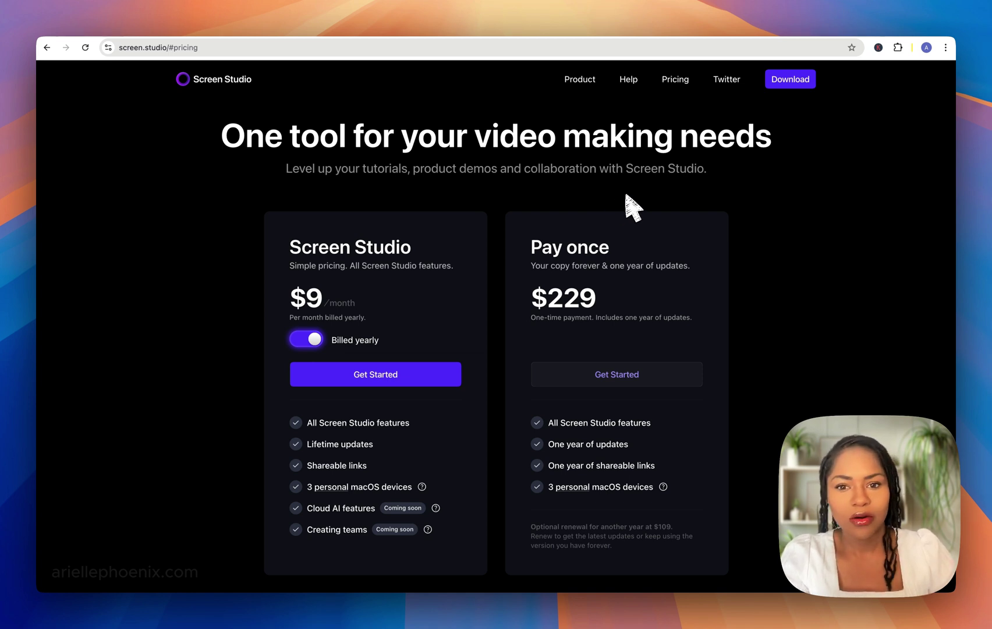
scroll(303, 250, down, 2)
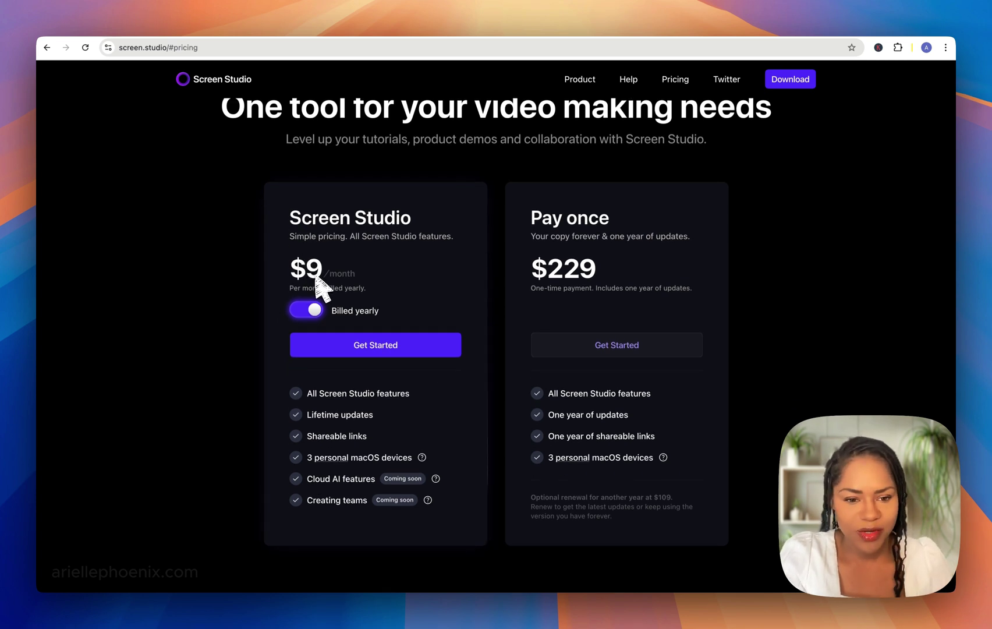
scroll(291, 294, up, 1)
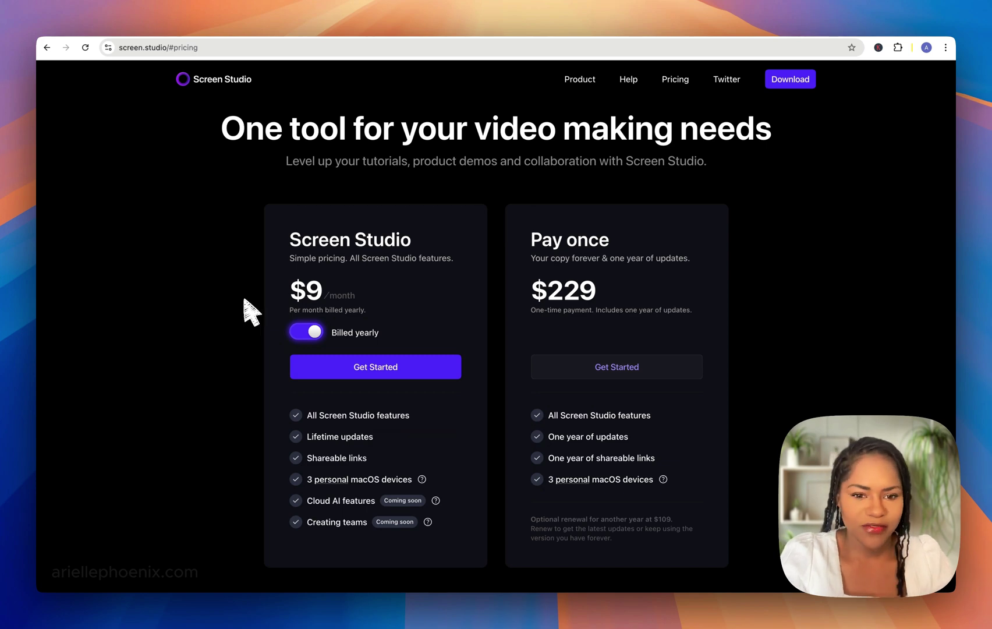
click(300, 330)
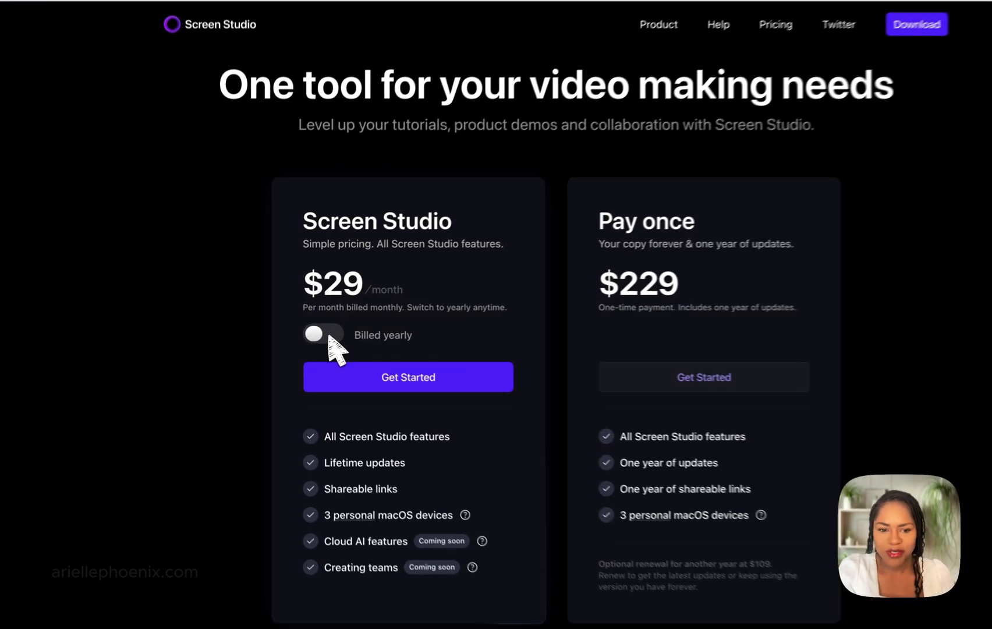
click(309, 333)
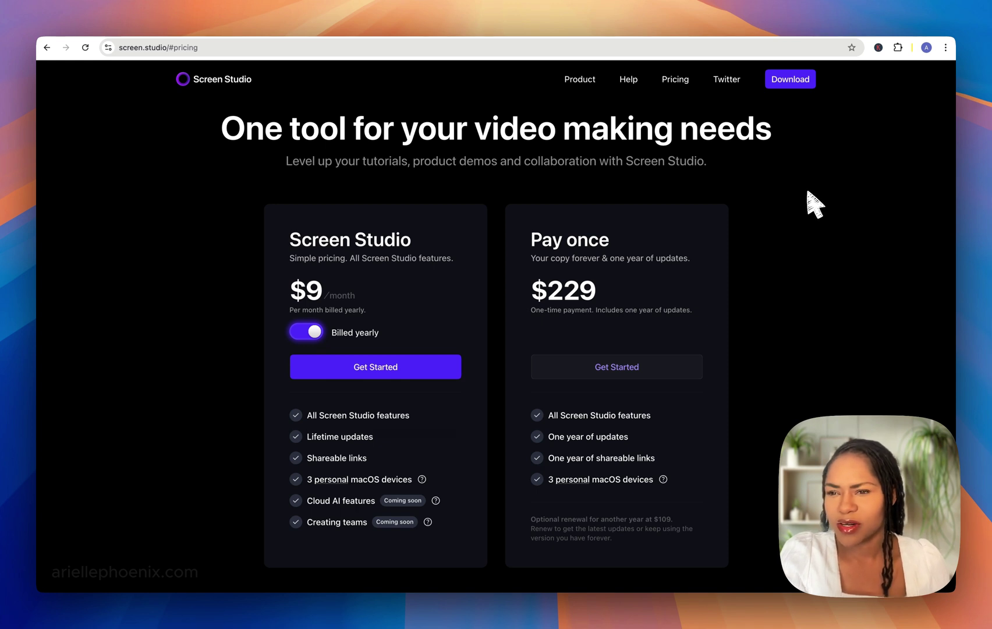
scroll(813, 203, down, 1)
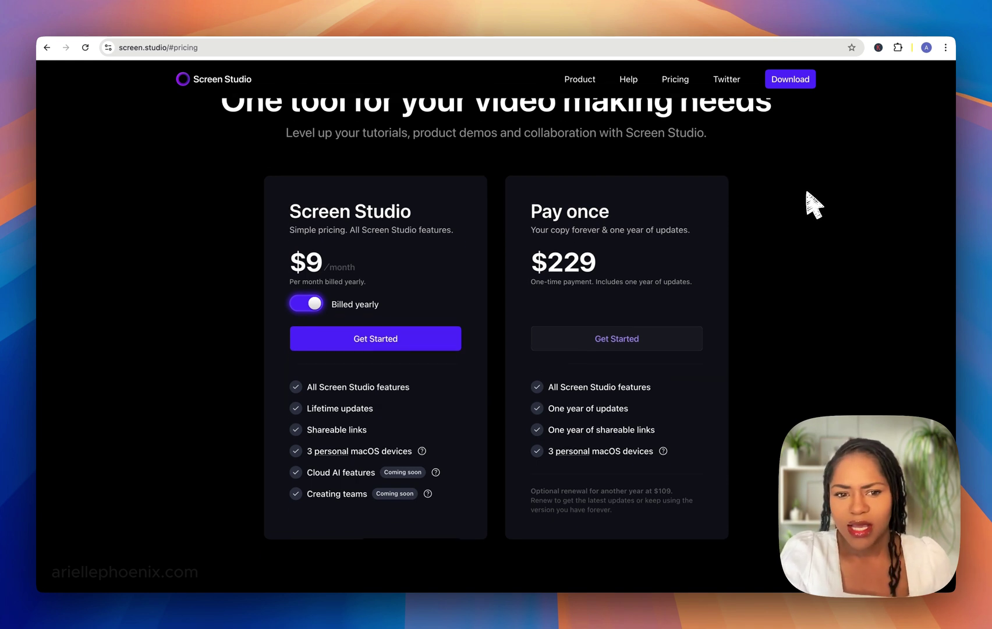
scroll(786, 220, down, 1)
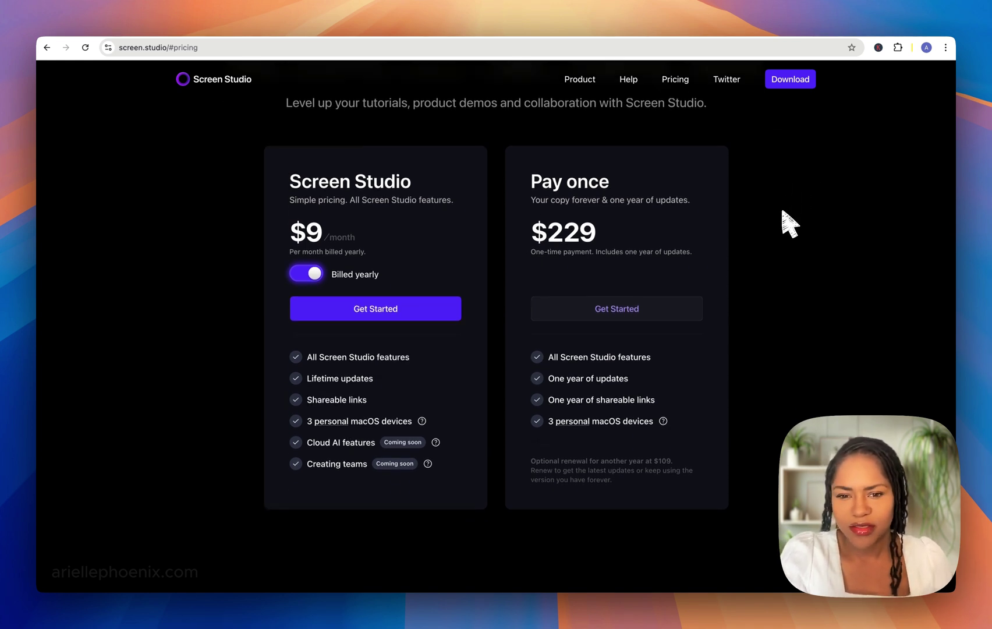
scroll(774, 245, up, 3)
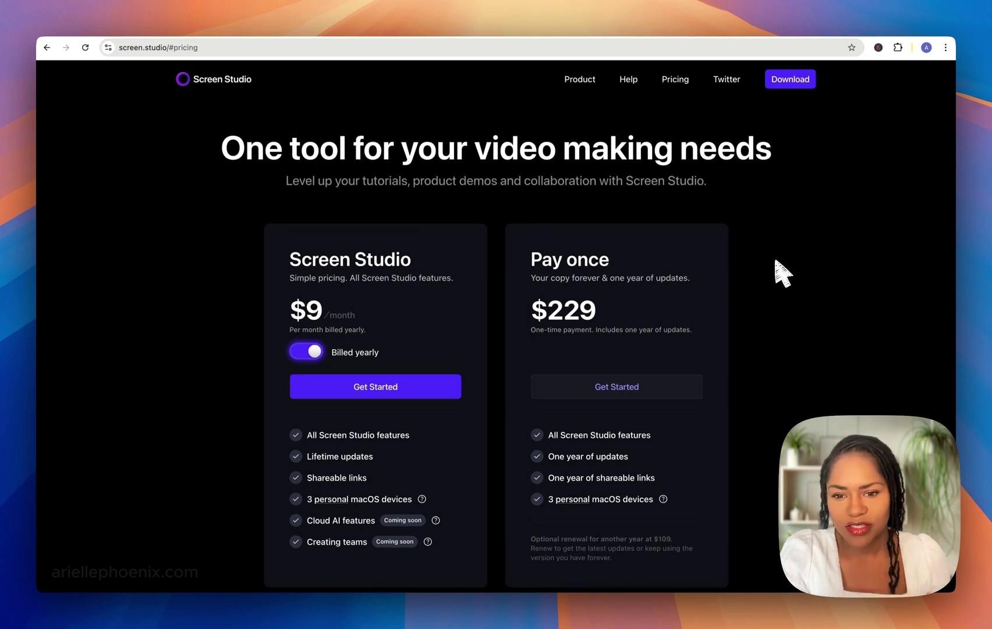
scroll(777, 259, up, 1)
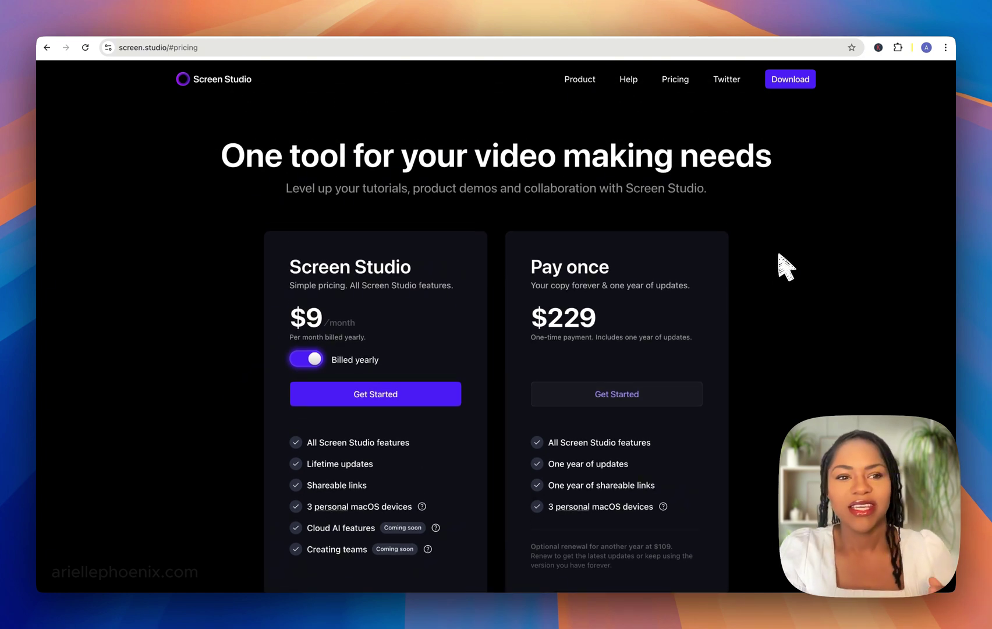
scroll(757, 259, down, 1)
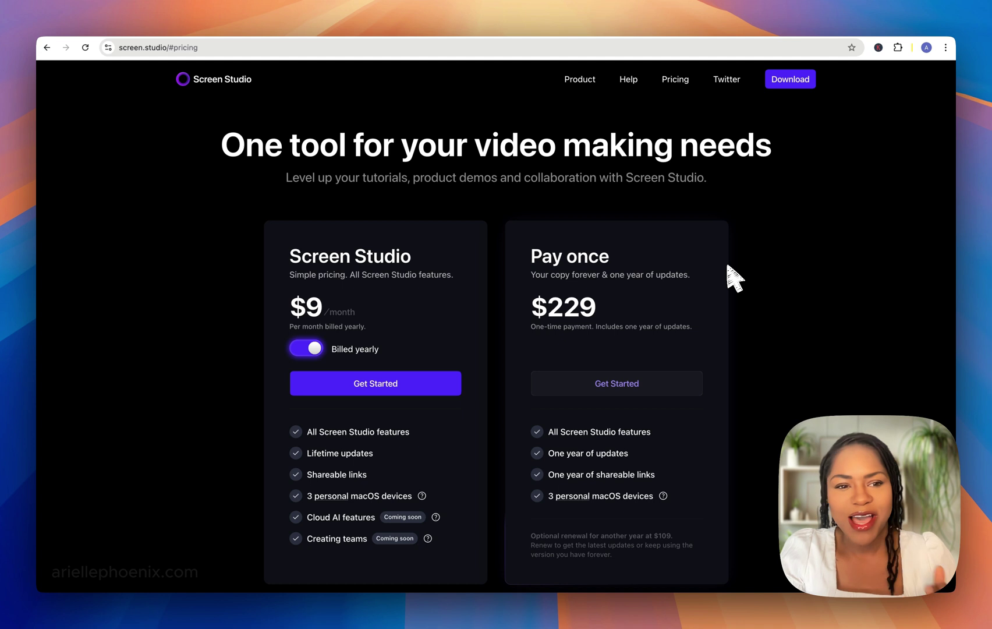
scroll(727, 278, up, 2)
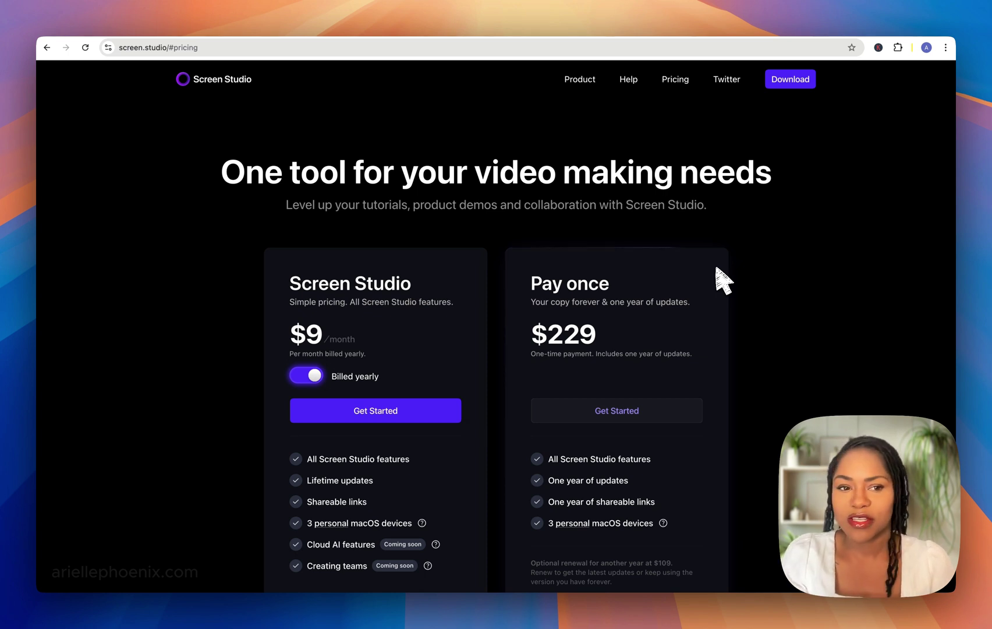
scroll(717, 268, down, 2)
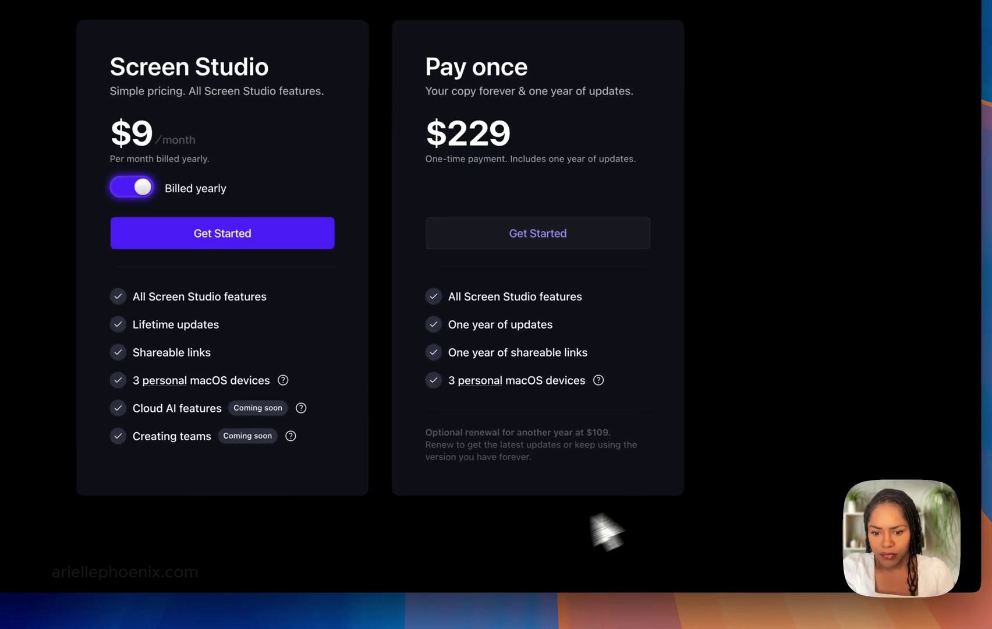
Set the recorder to Don't record camera and use the MacBook Pro Microphone for audio
scroll(649, 559, down, 10)
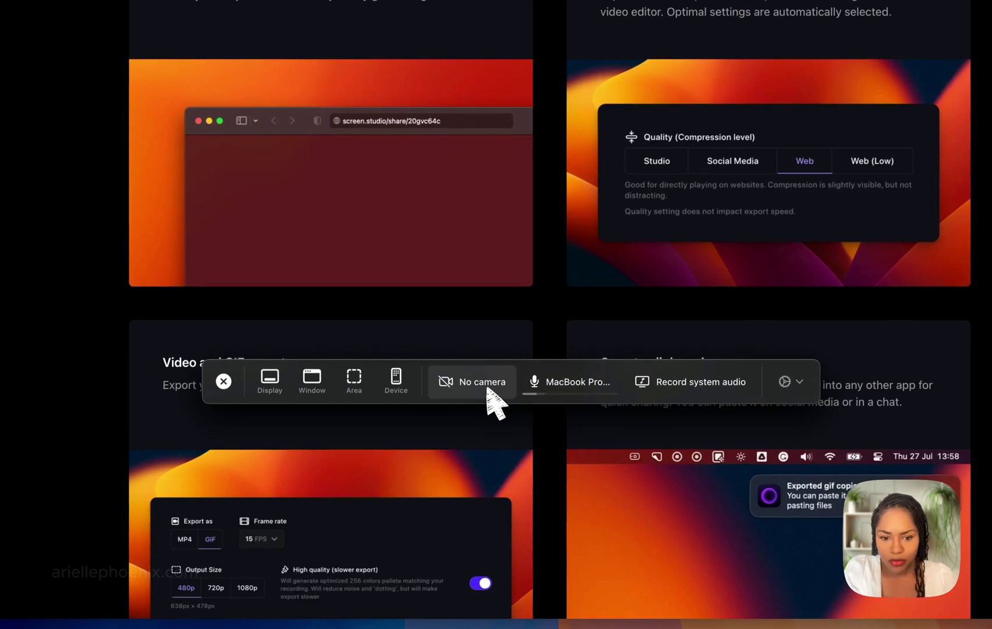
click(486, 388)
click(492, 395)
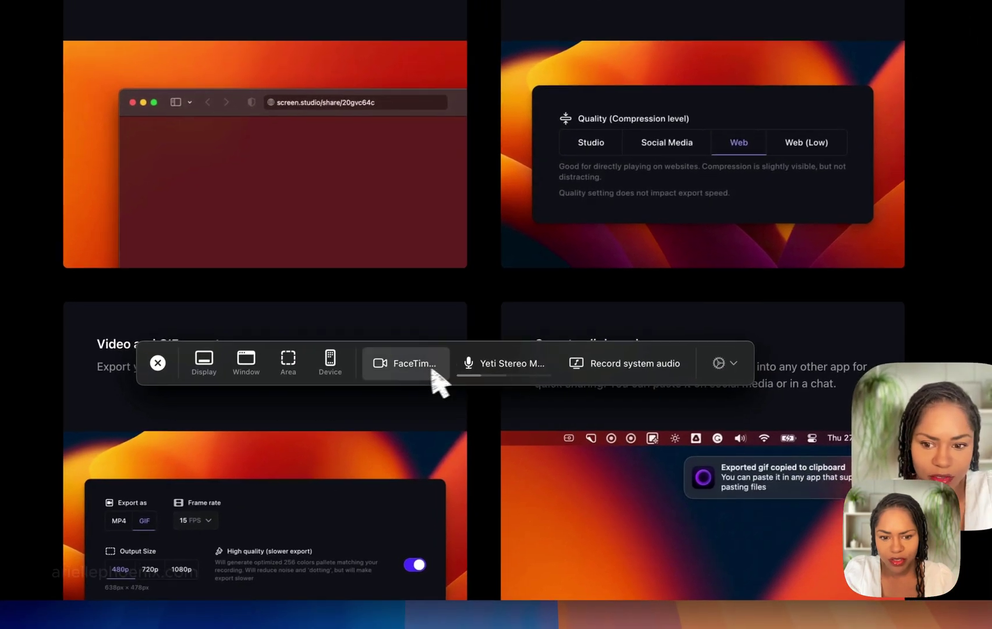
click(475, 387)
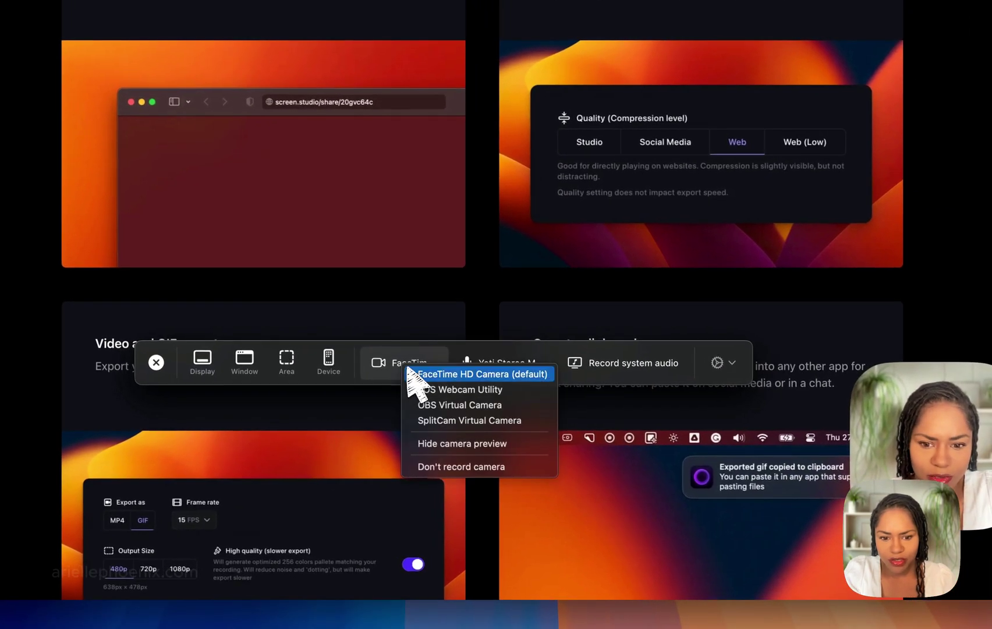
click(442, 466)
click(501, 365)
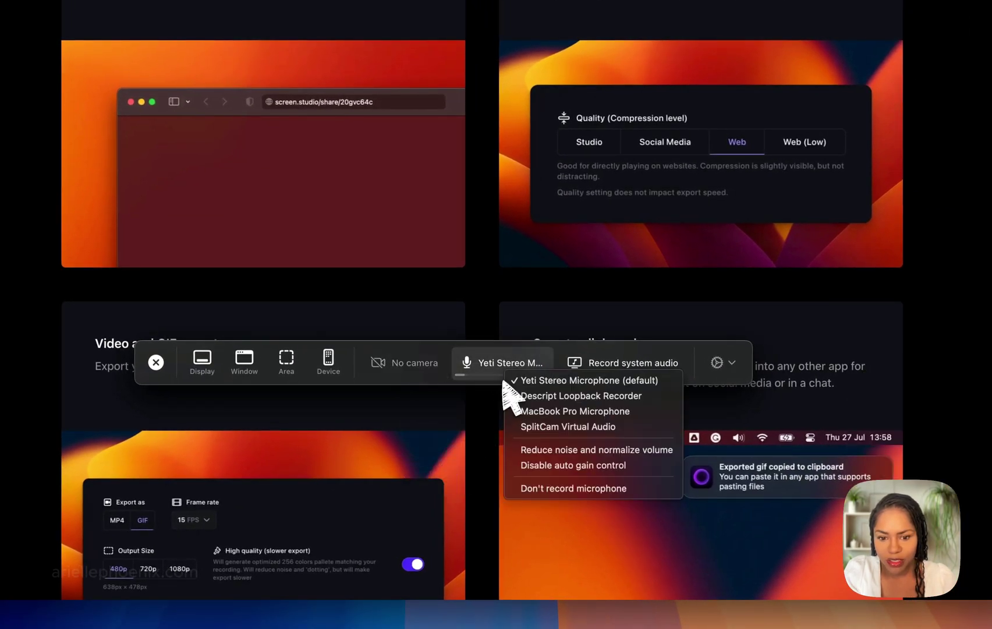
click(540, 412)
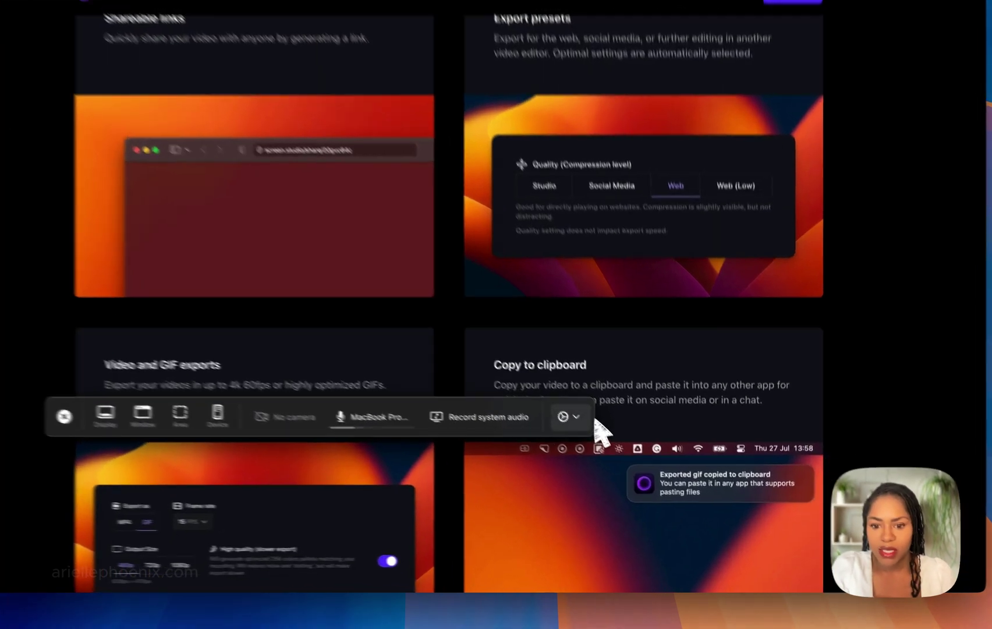
Turn on Show speaker notes from the recording toolbar's settings menu
click(599, 441)
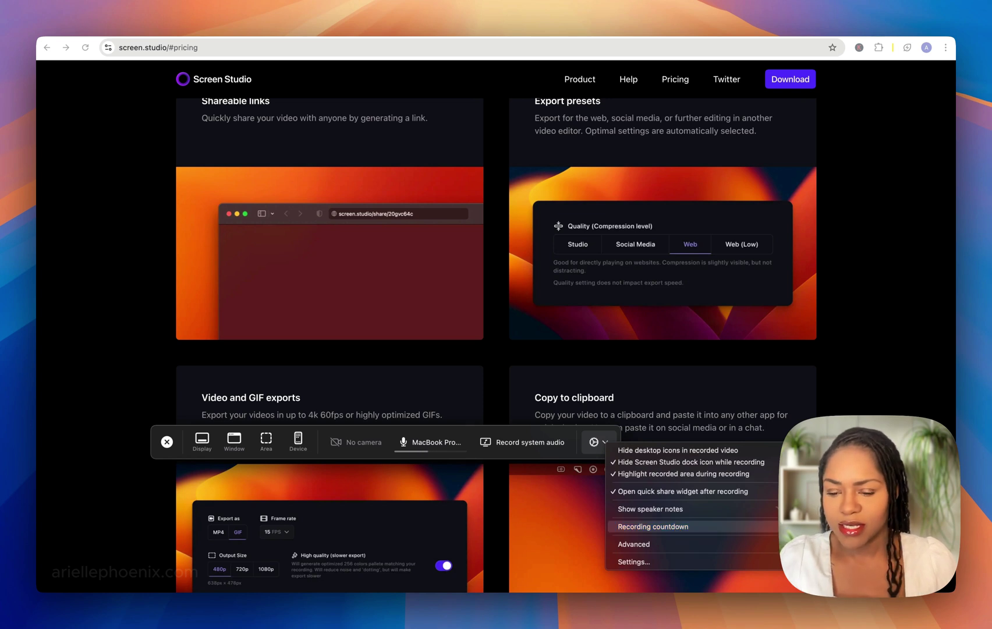
mouse_move(755, 545)
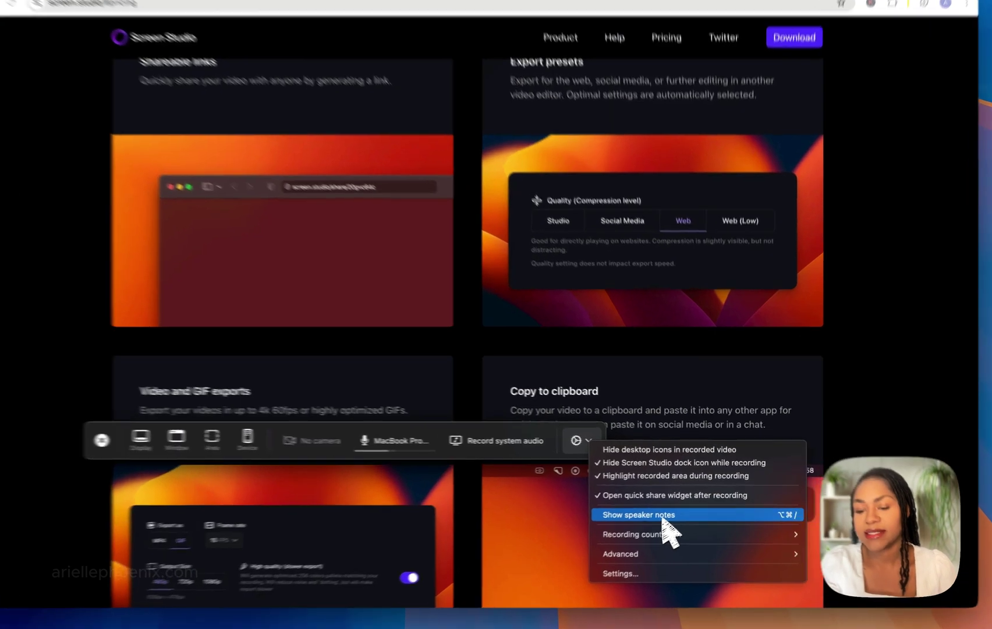
click(672, 510)
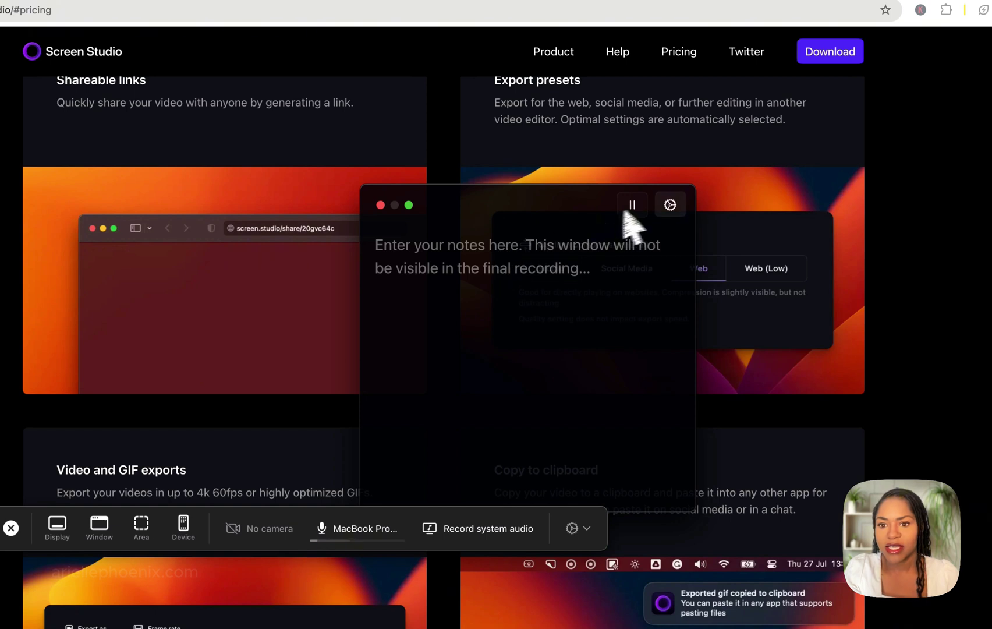
Reposition the speaker notes window over the page and lower its Notepad opacity
click(670, 205)
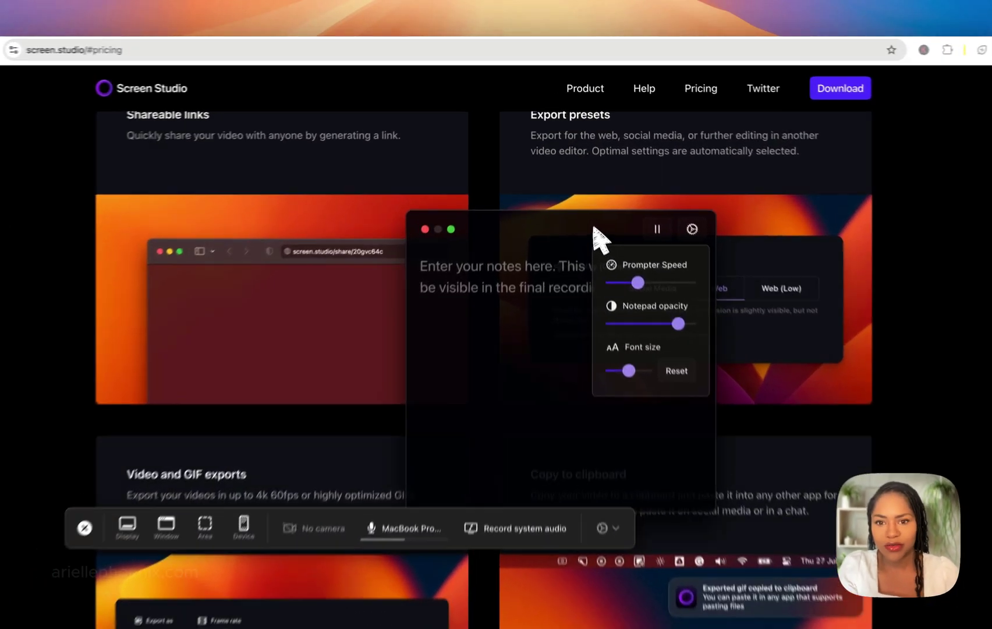
drag(587, 199, 455, 13)
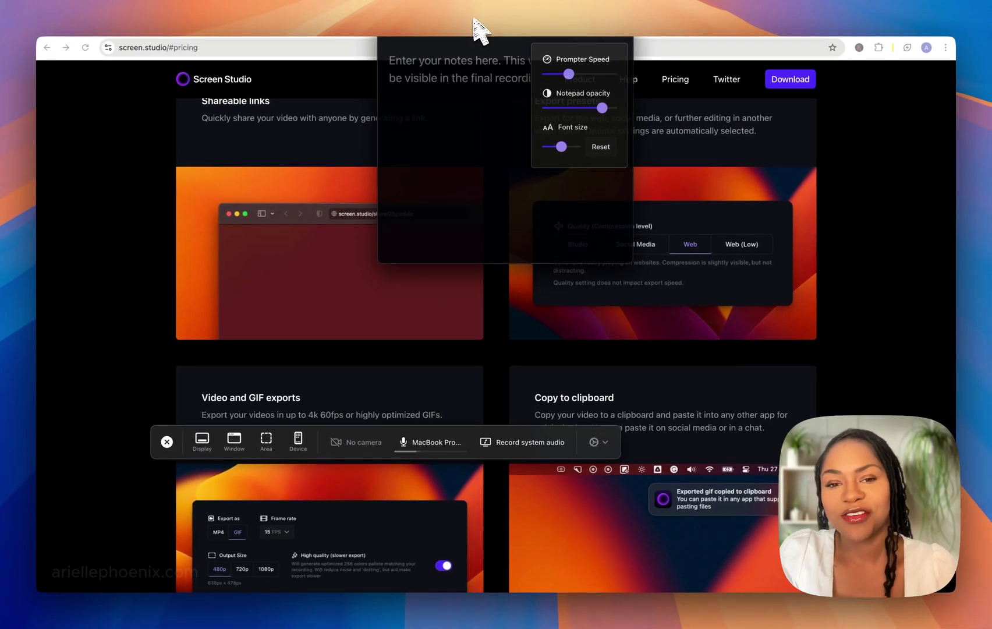
drag(473, 19, 680, 214)
drag(659, 270, 518, 261)
drag(645, 373, 613, 374)
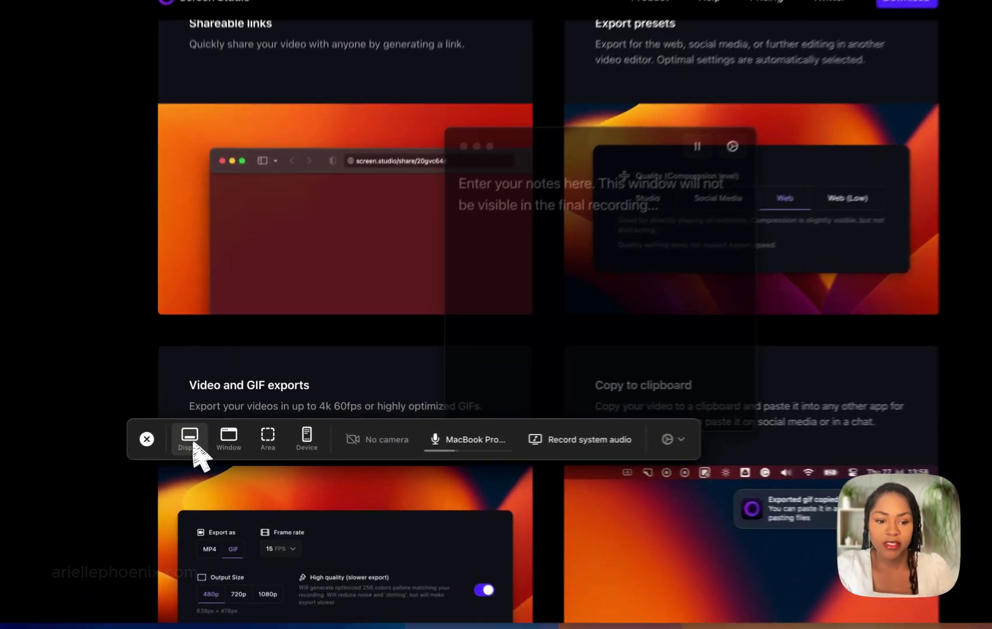
Preview the Display capture and after-recording options, then close the speaker notes window
click(202, 442)
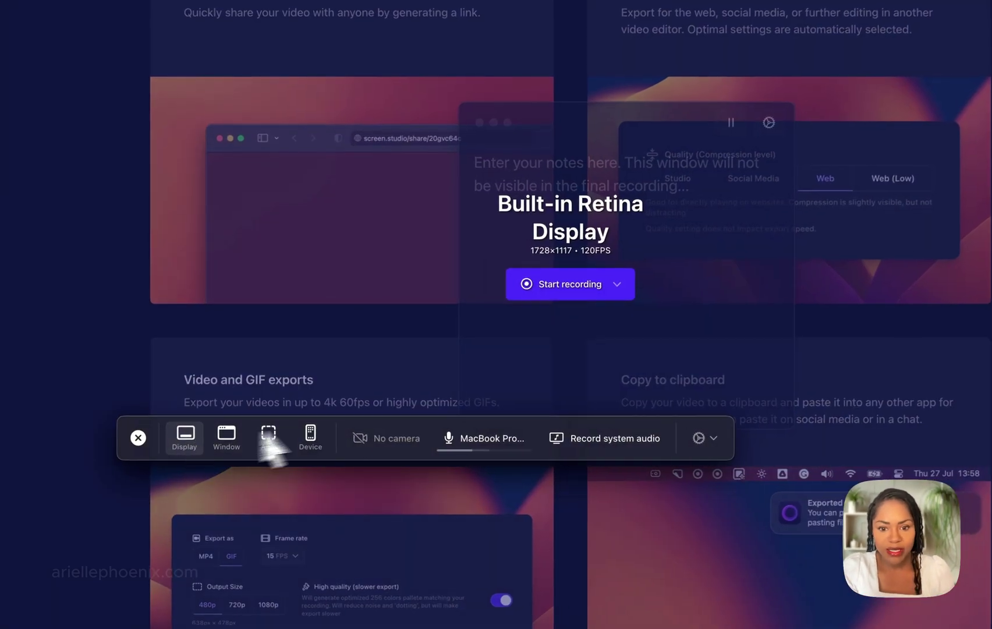
click(619, 285)
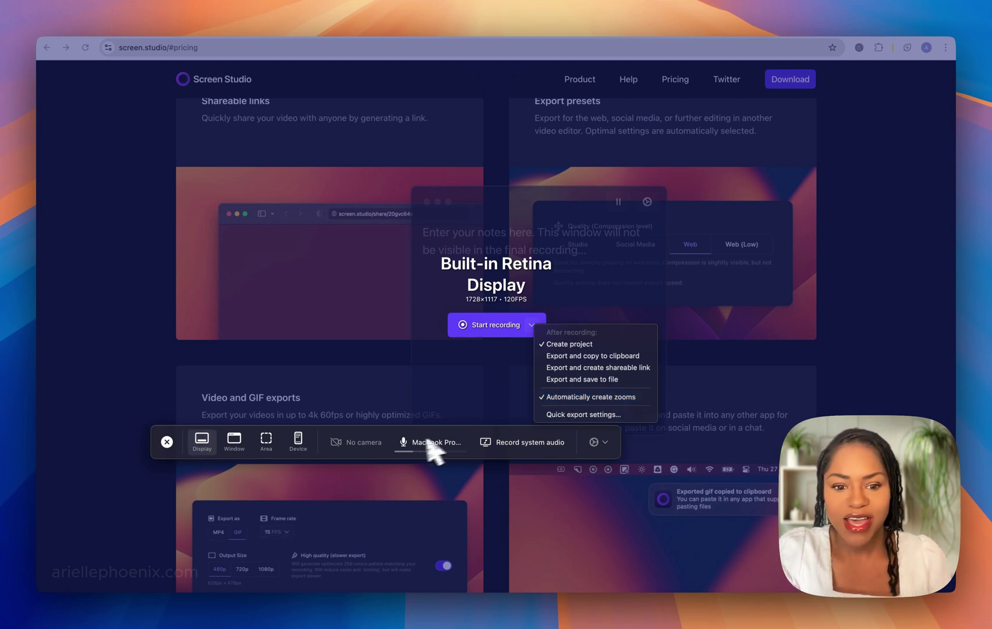
click(373, 433)
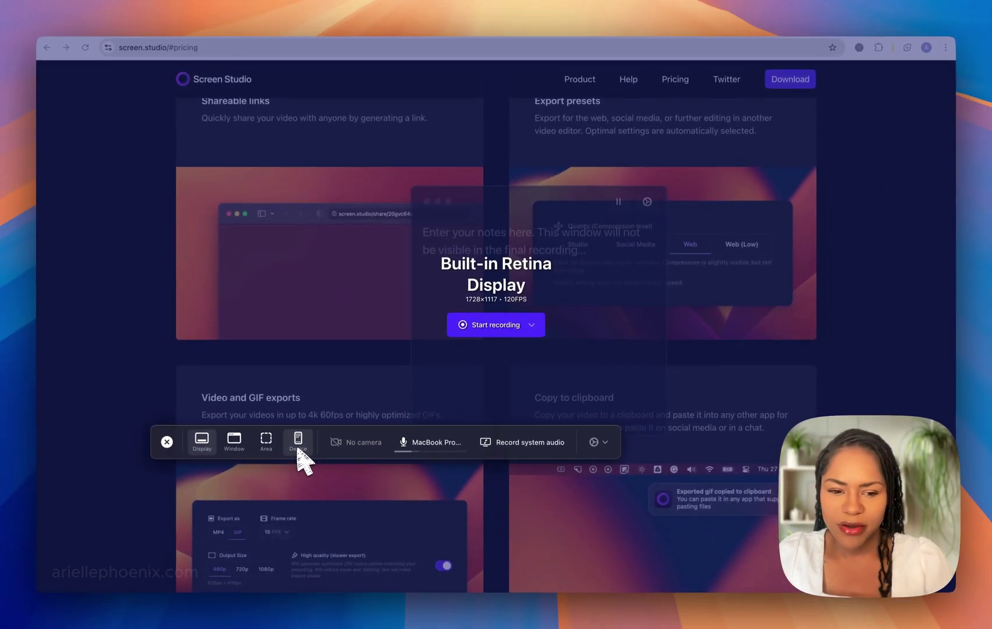
click(202, 441)
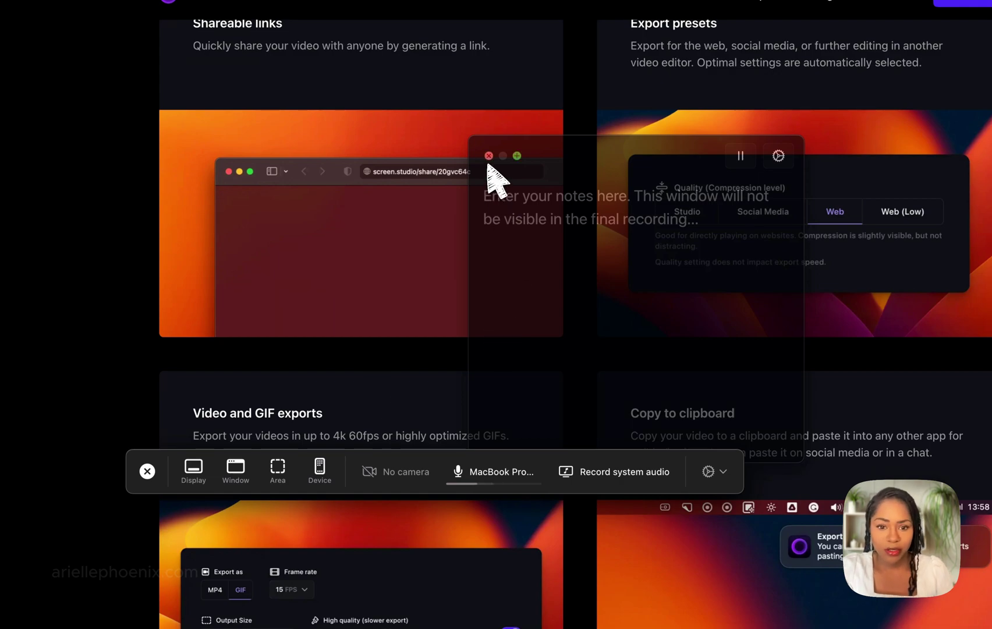
click(488, 156)
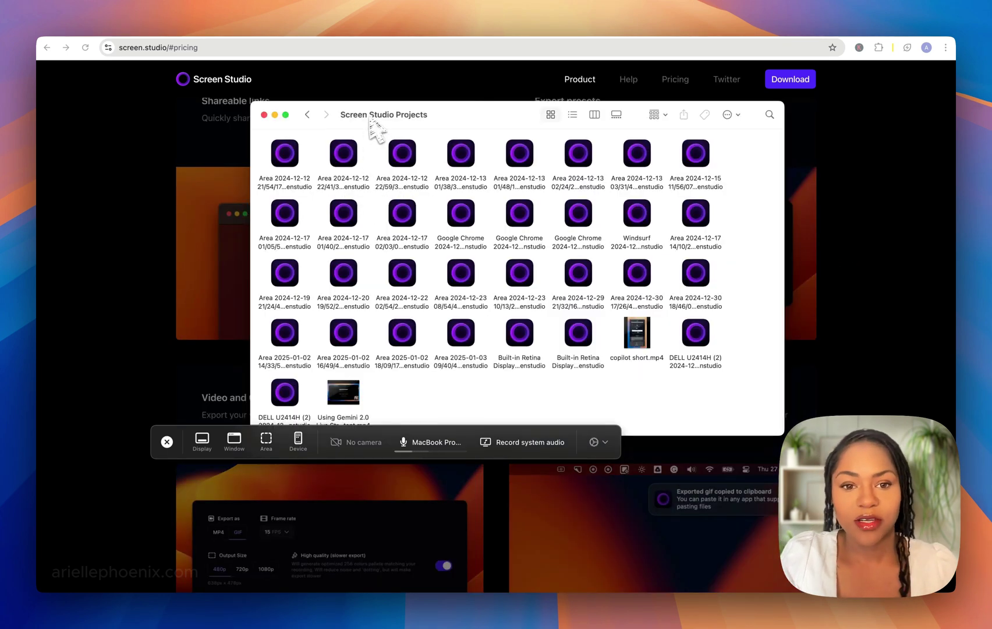
Open a saved project from the Screen Studio Projects folder in the editor
double_click(285, 153)
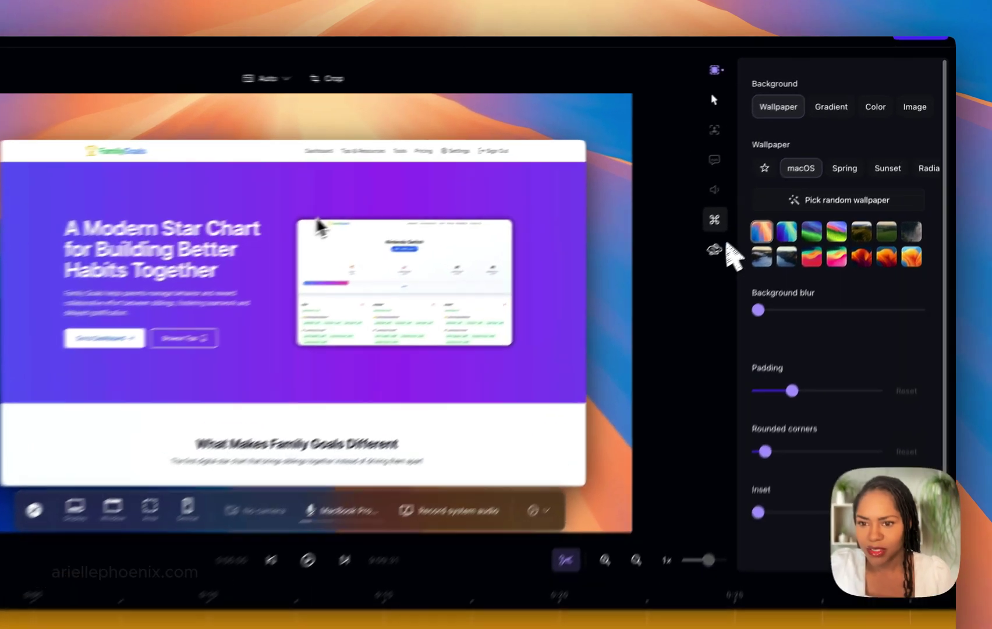
Enable keyboard shortcut labels in the video
click(749, 193)
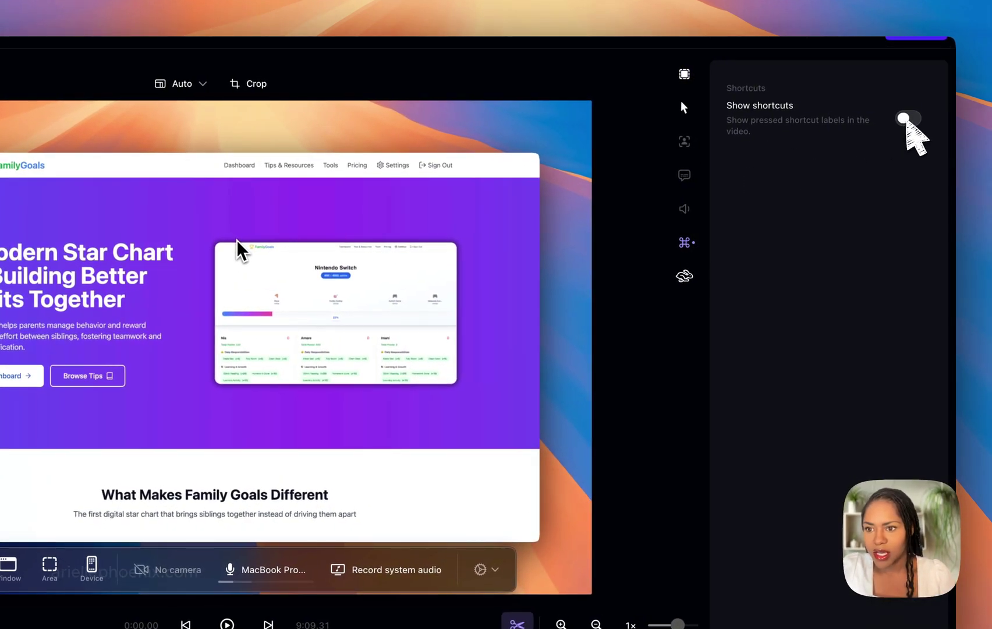
click(907, 120)
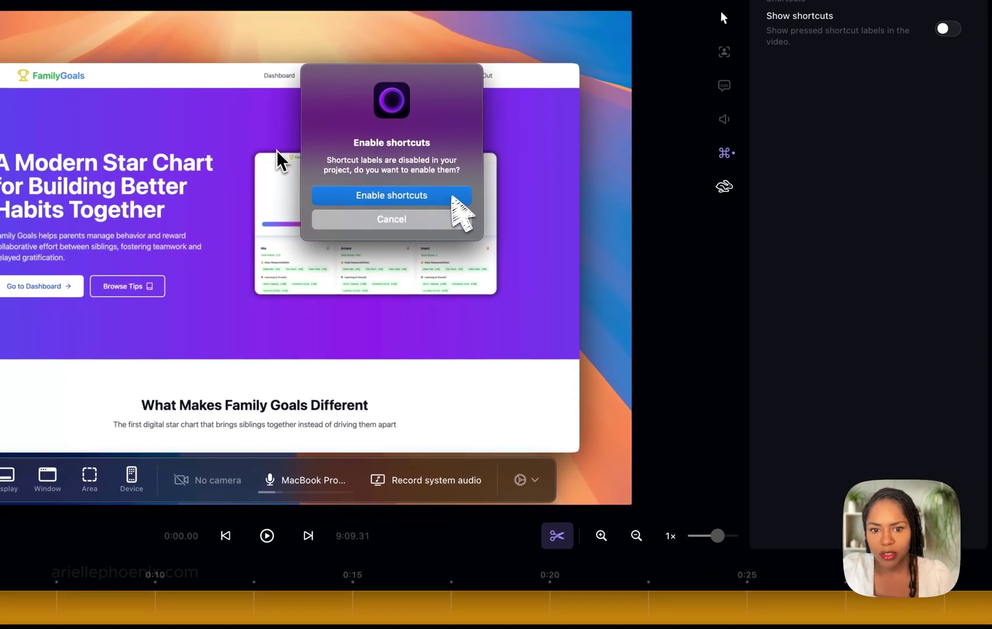
click(452, 197)
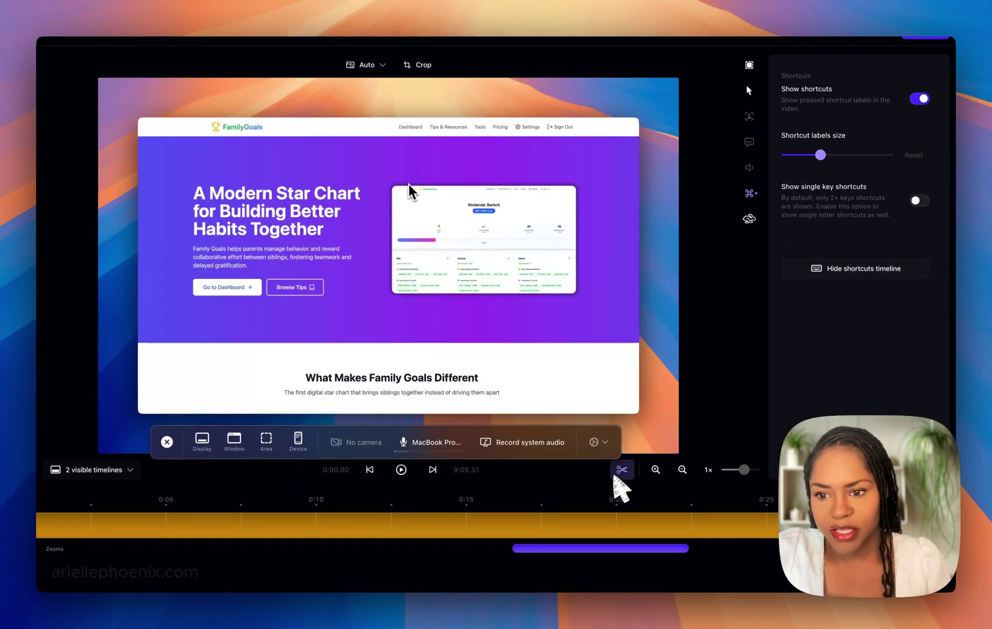
Split the clip at about 0:15.5 and trim the first piece from 16s to 10s
click(621, 471)
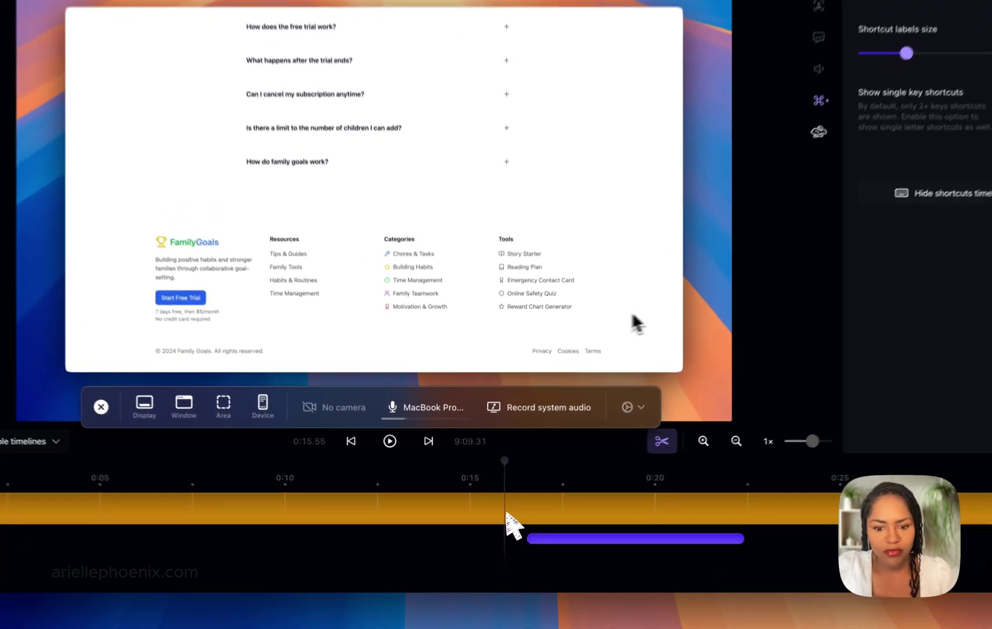
click(496, 531)
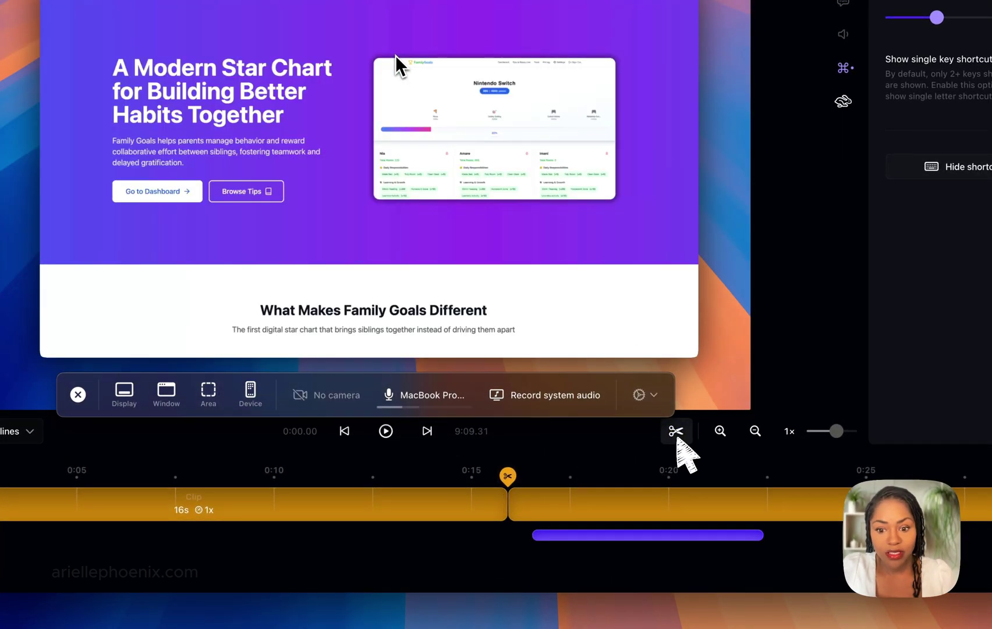
drag(502, 500, 204, 505)
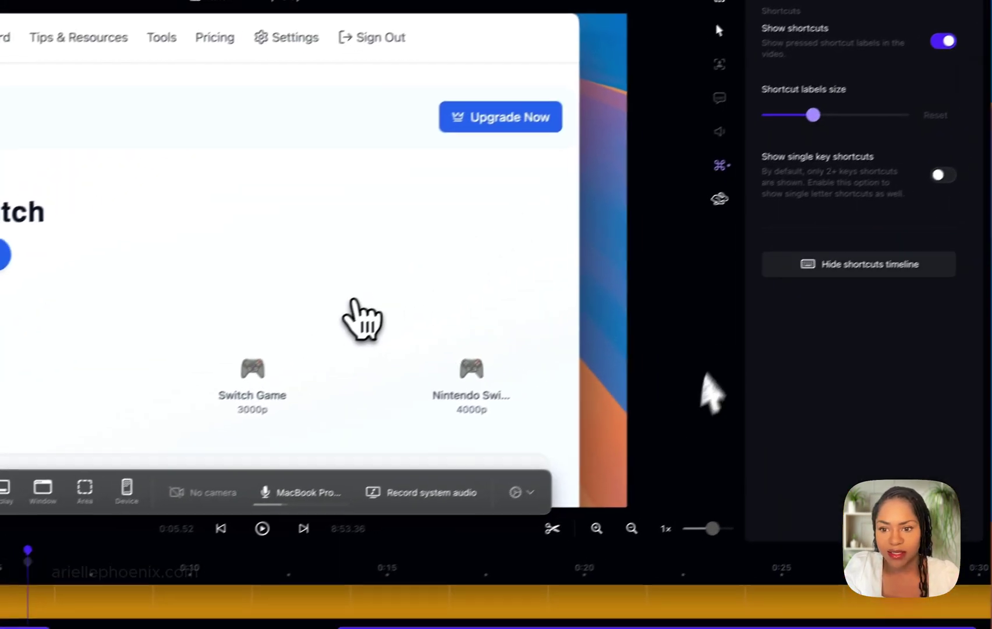
click(720, 199)
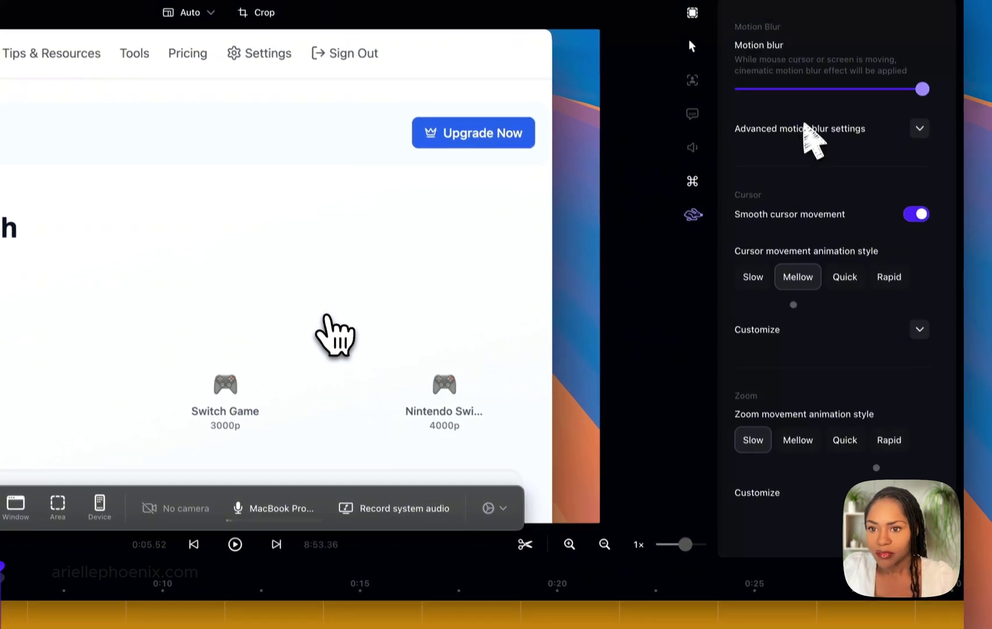
click(692, 16)
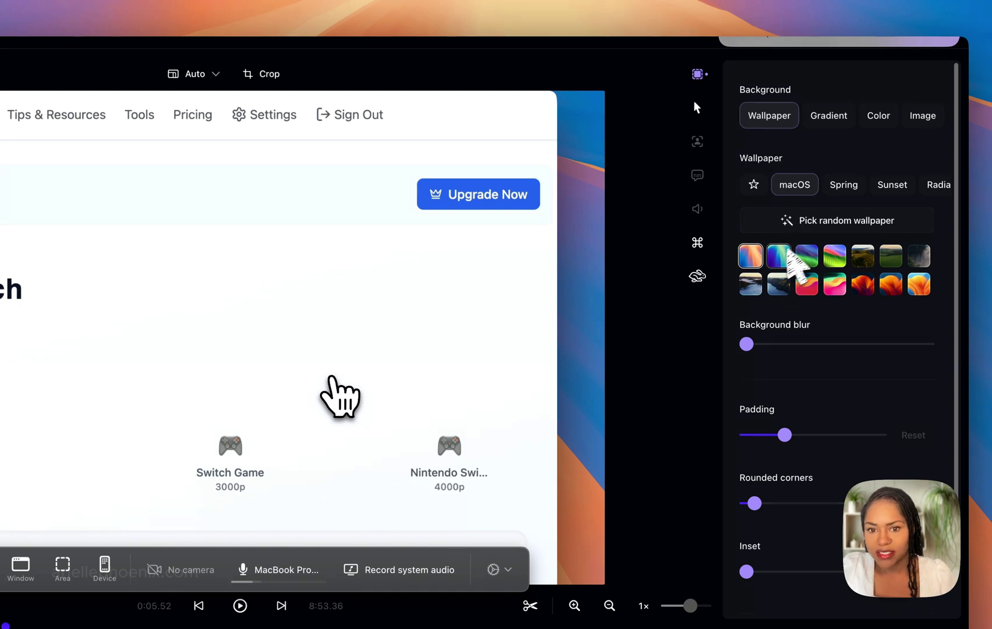
Use a peach/red Spring wallpaper as the background after trying macOS wallpapers
click(807, 255)
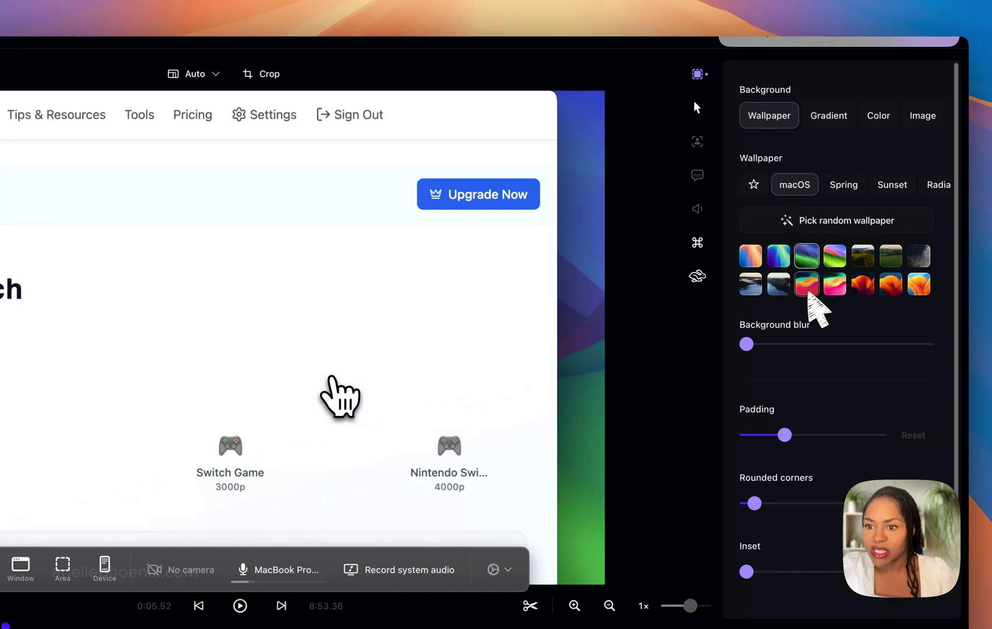
click(833, 284)
click(838, 185)
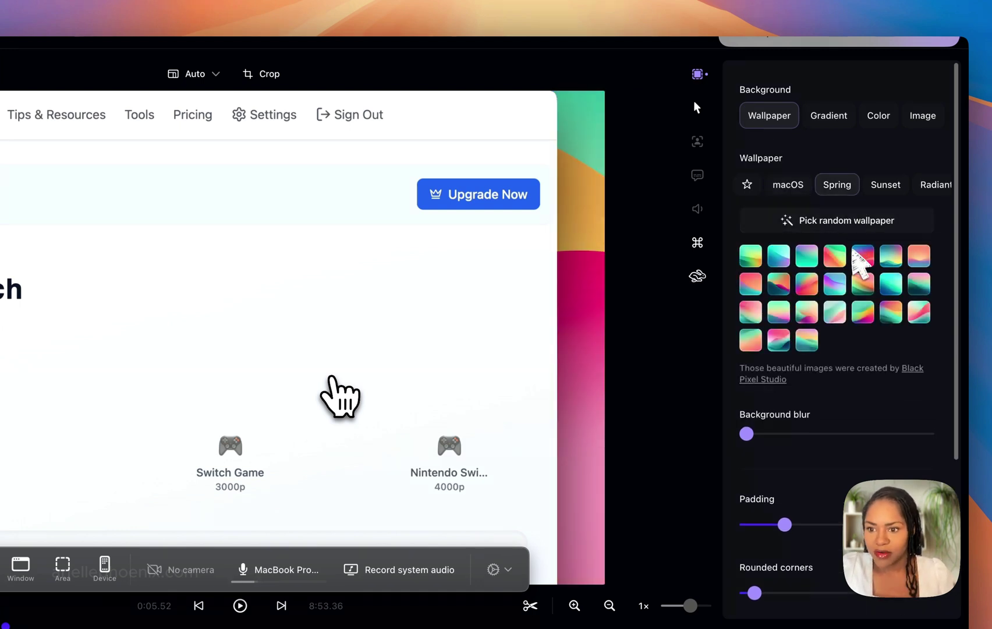
click(811, 291)
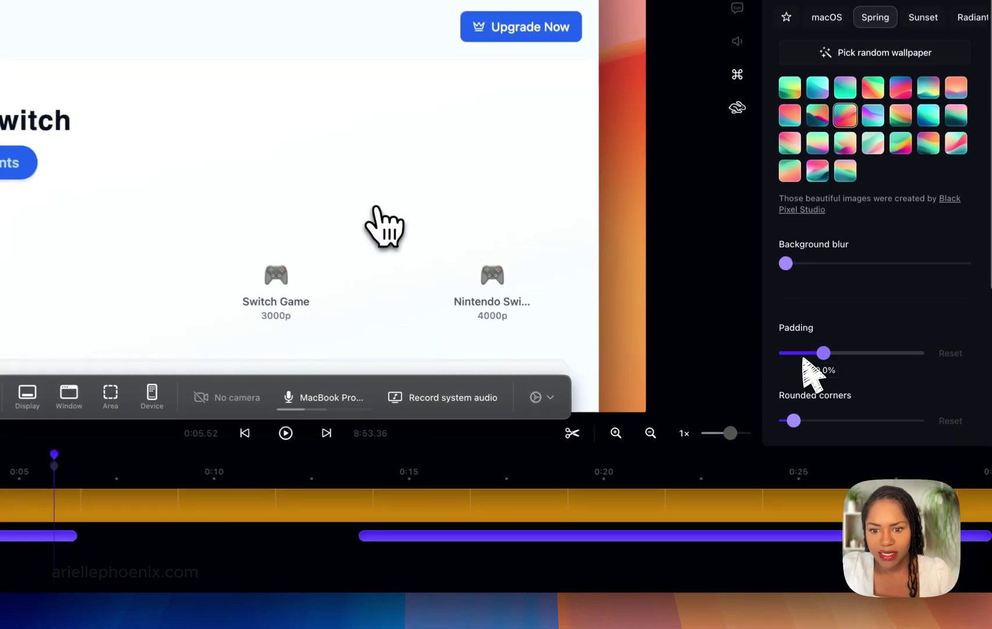
Adjust the padding around the recording and increase its corner rounding
drag(816, 407, 796, 407)
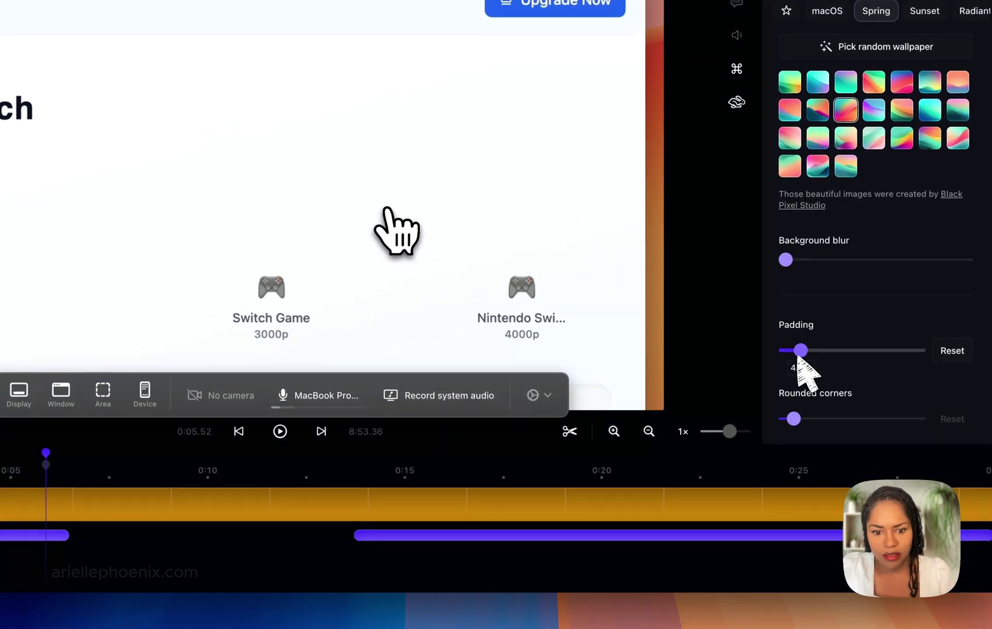
click(231, 494)
click(267, 489)
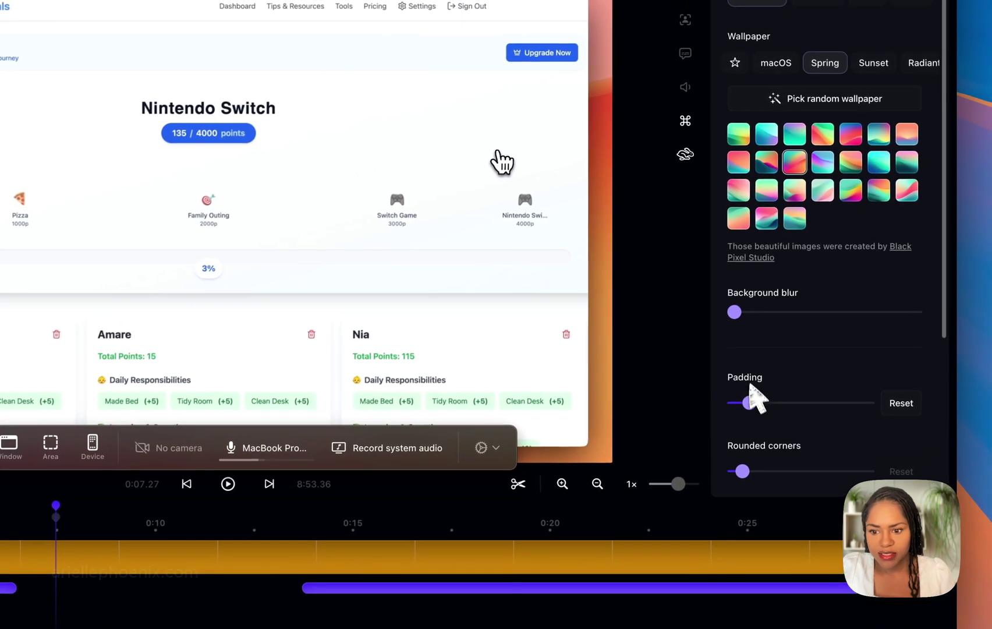
mouse_move(805, 406)
drag(821, 406, 796, 409)
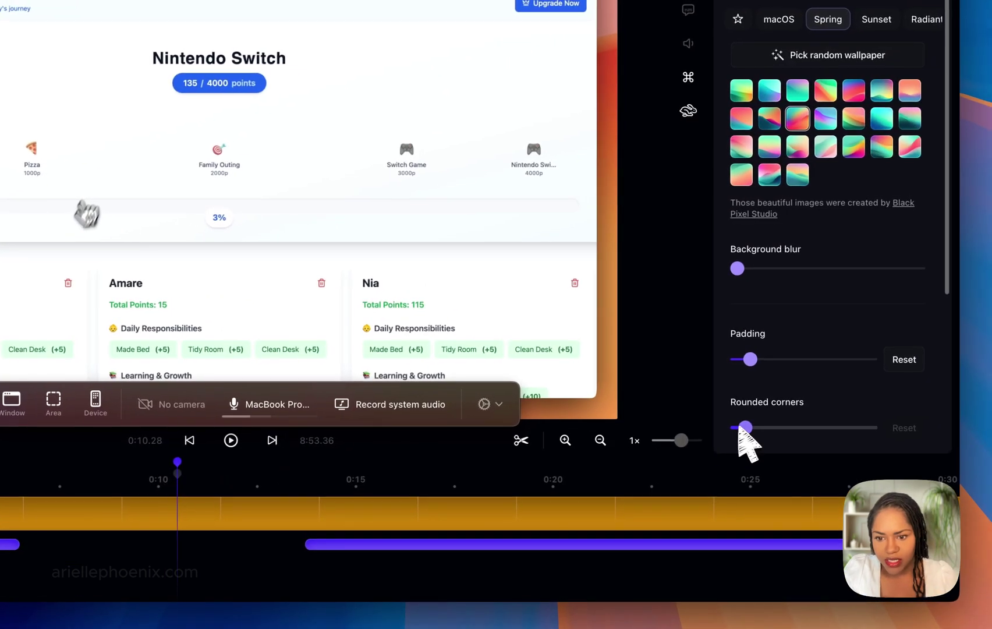
mouse_move(750, 430)
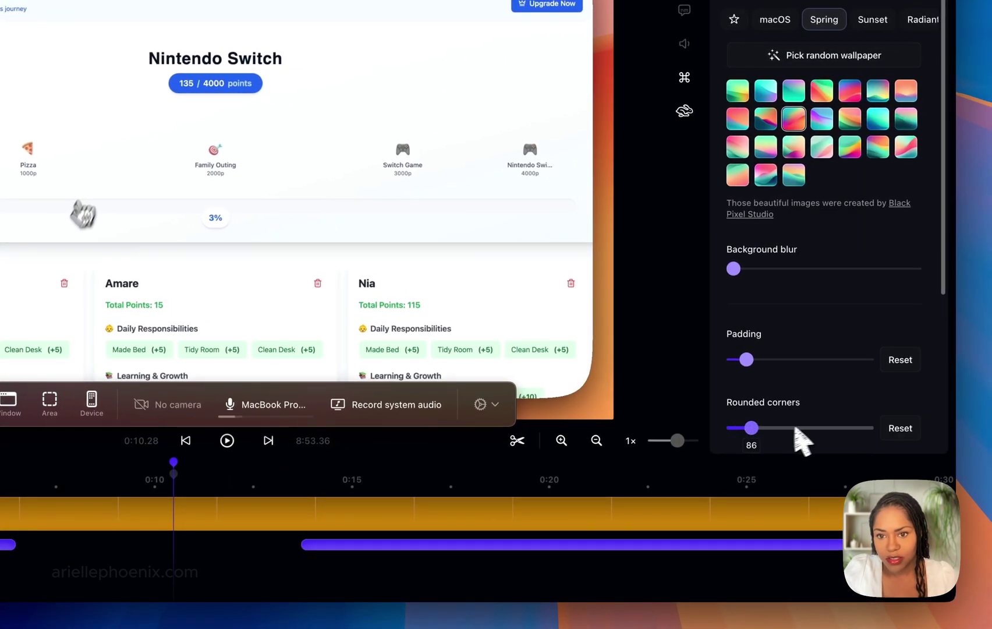
drag(815, 428, 739, 418)
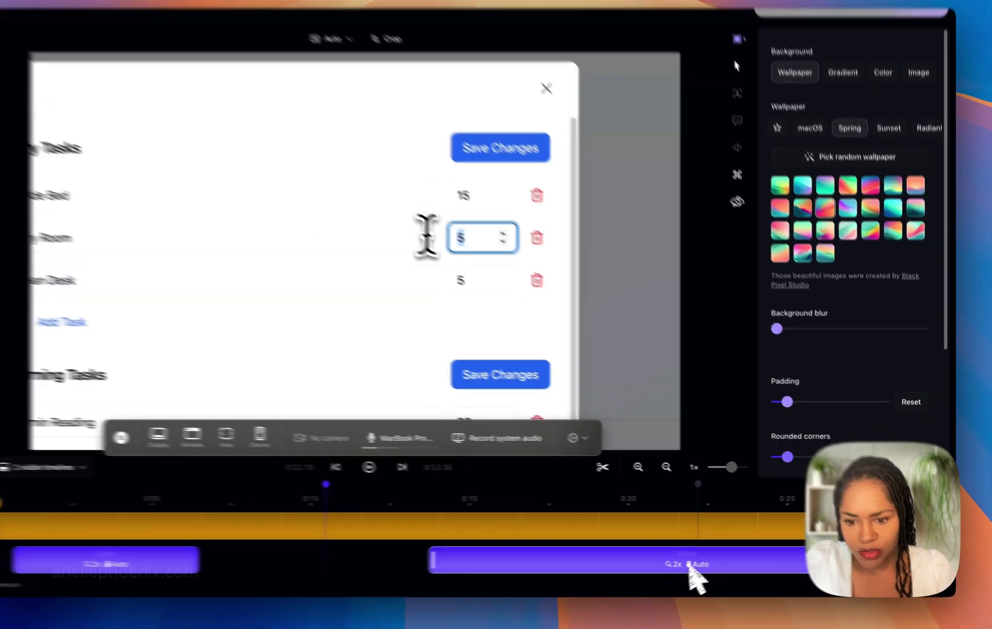
Switch the second zoom segment to Manual mode
click(710, 563)
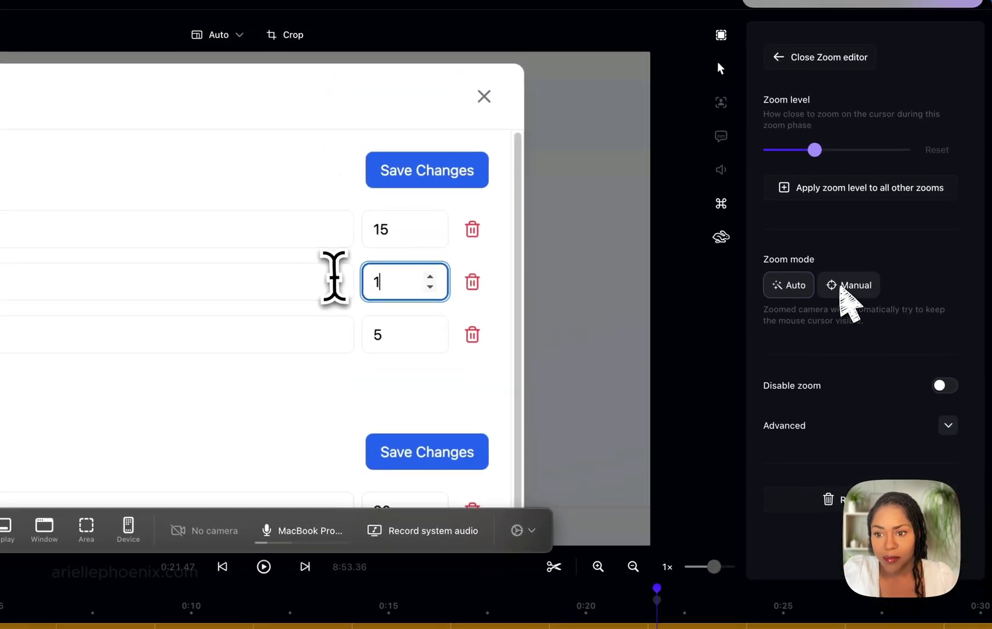
click(812, 174)
key(Escape)
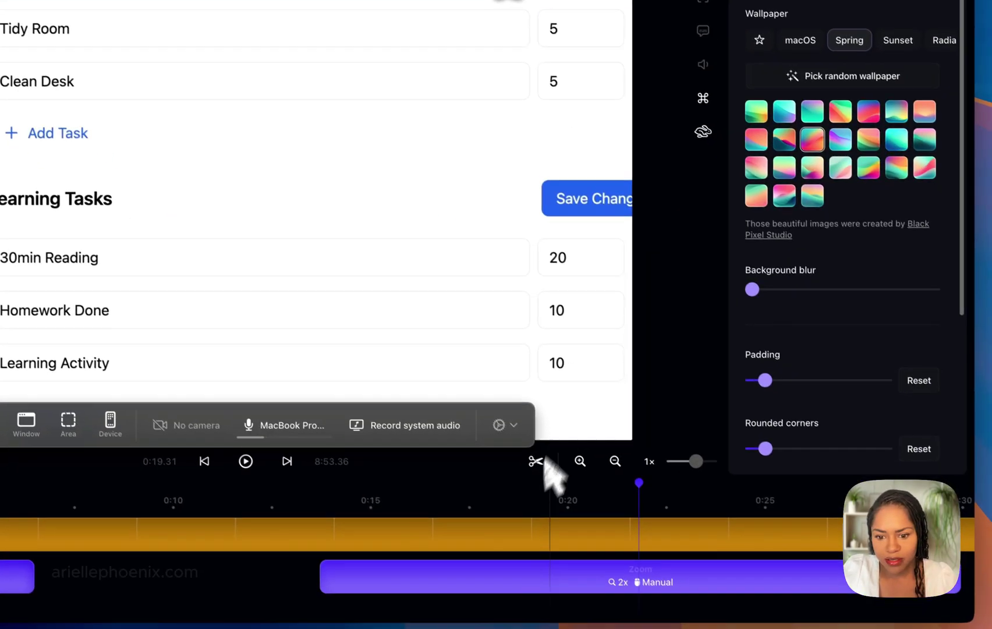
click(520, 582)
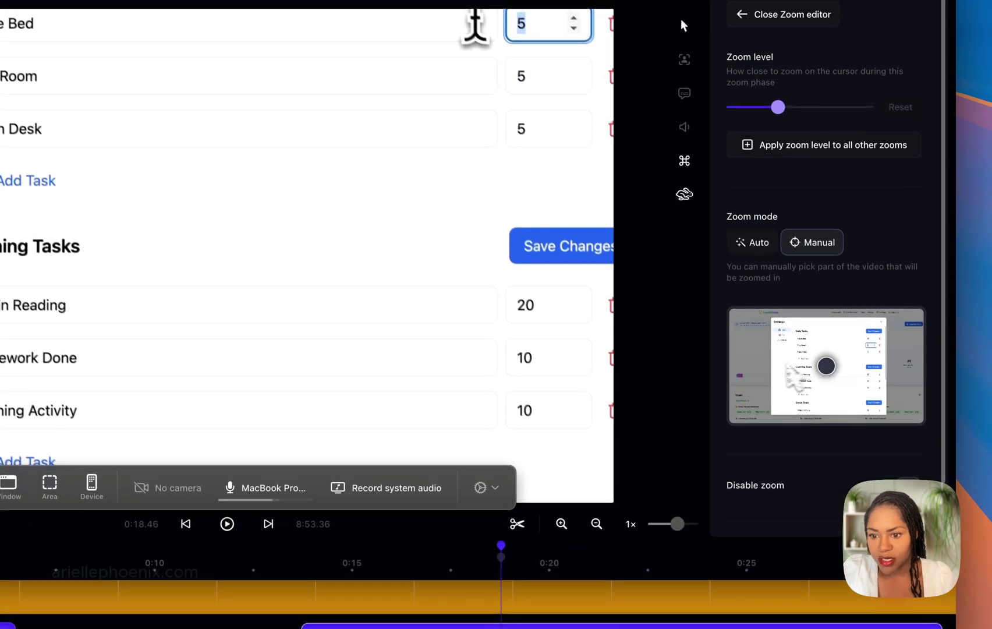
Aim the zoom up-left at the Tasks sidebar and lower its zoom level
drag(822, 358, 889, 333)
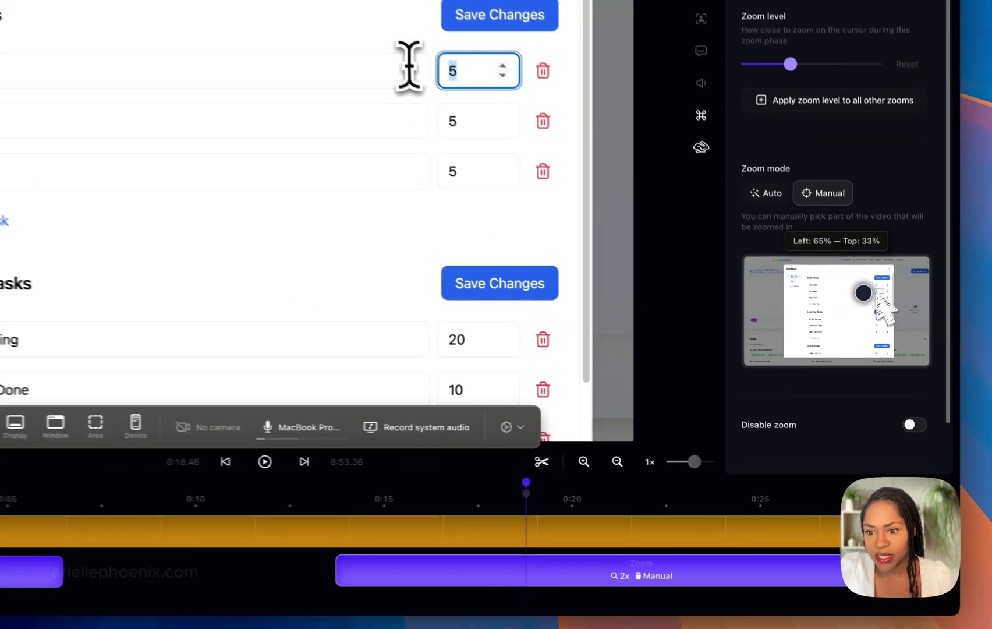
drag(878, 293, 789, 280)
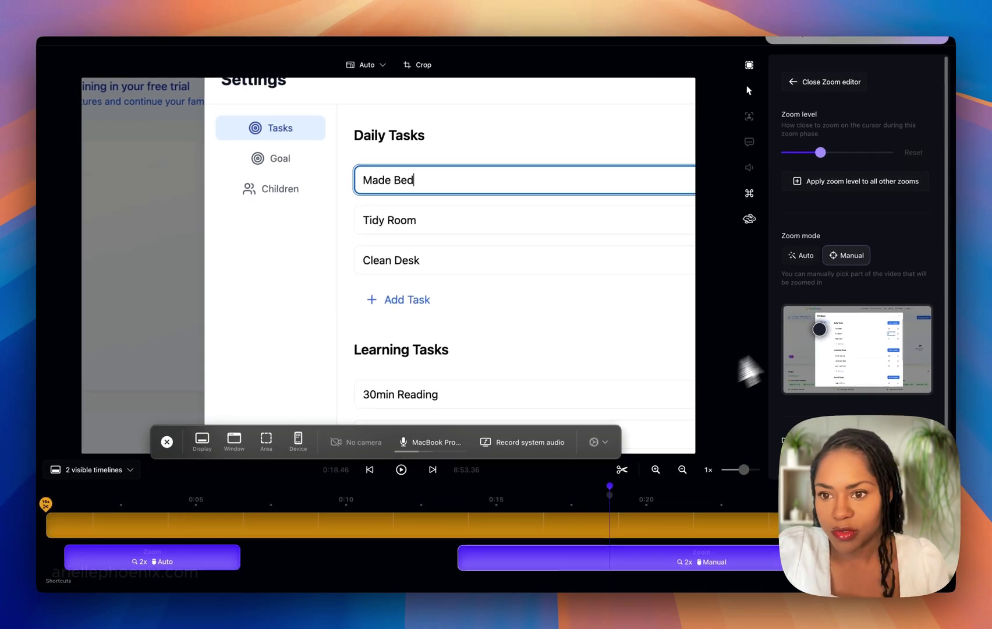
drag(820, 152, 745, 151)
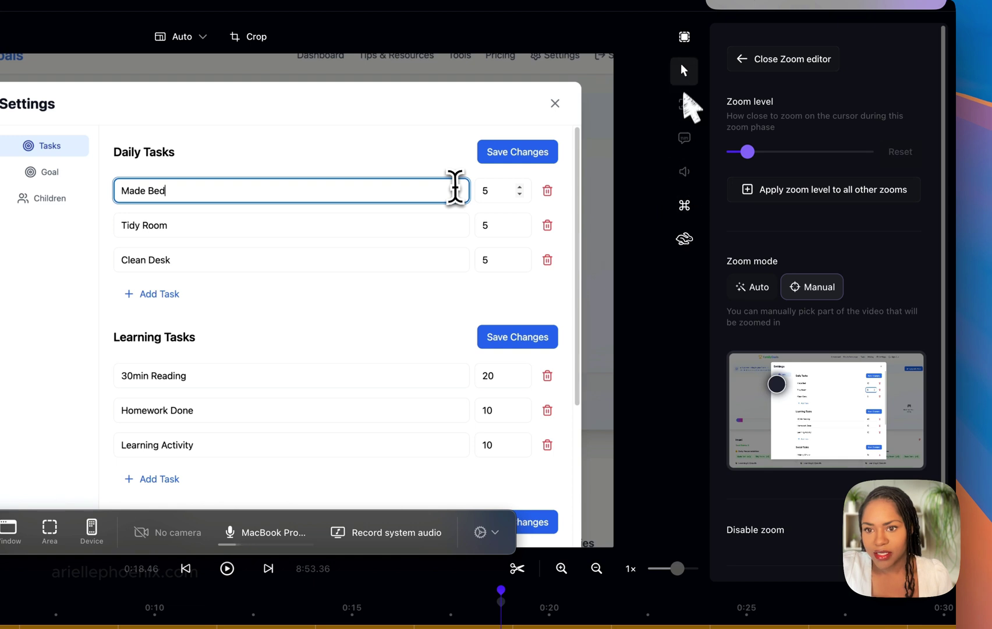
Browse the cursor styles, choosing the outlined arrow for the recorded cursor
click(684, 70)
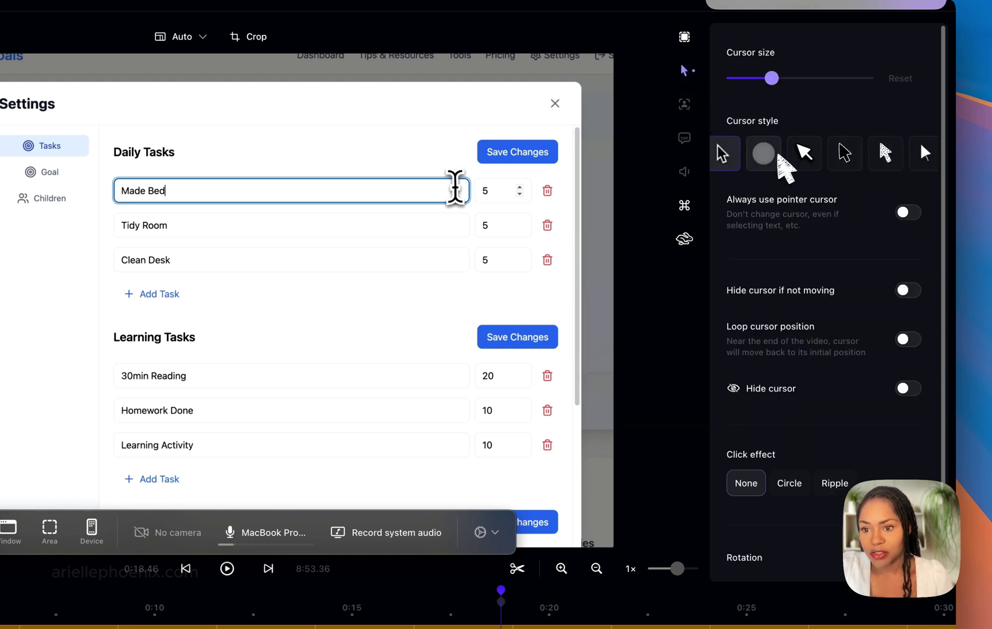
click(785, 154)
click(825, 152)
click(866, 152)
scroll(866, 161, right, 5)
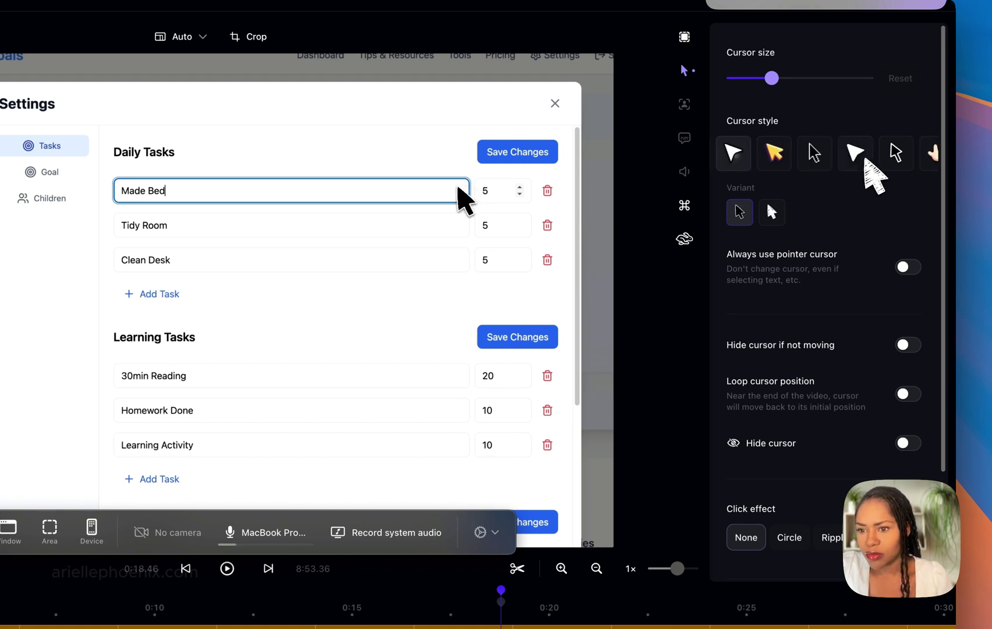
click(868, 155)
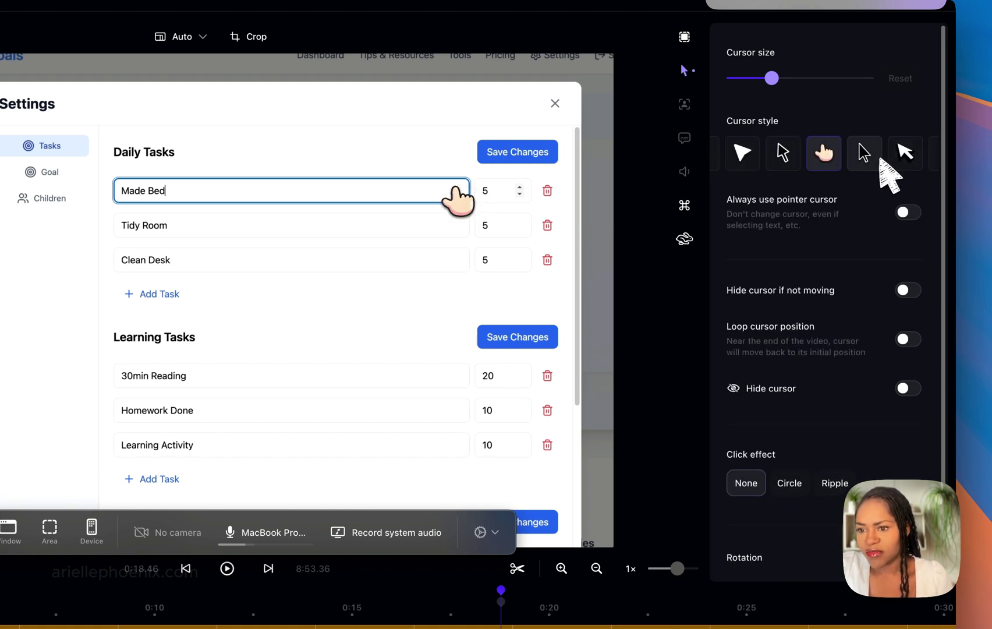
scroll(886, 163, right, 5)
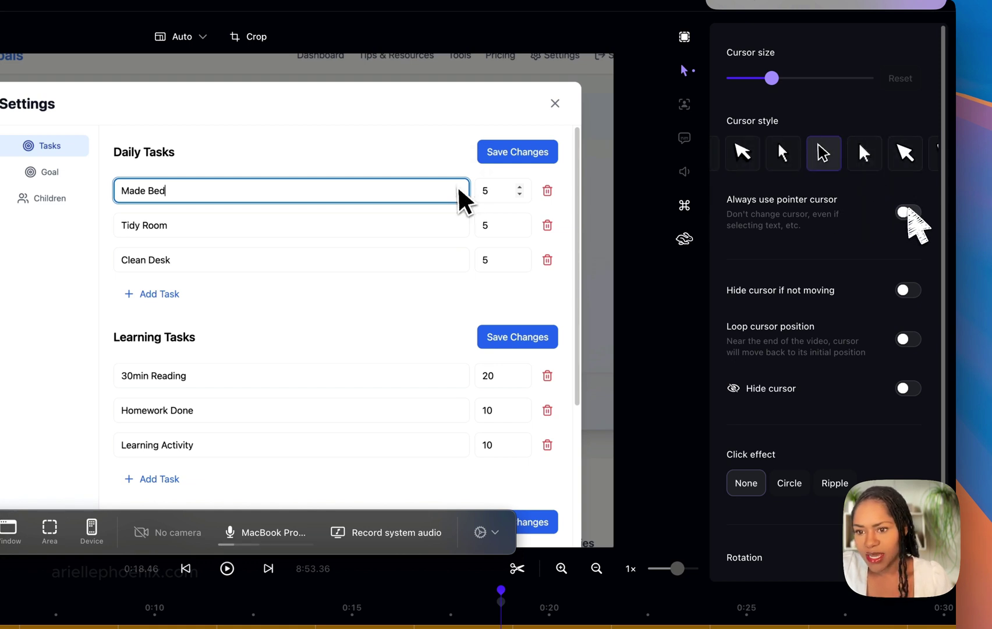
Enable Hide cursor if not moving and shorten its idle delay below 2.0 seconds
click(908, 291)
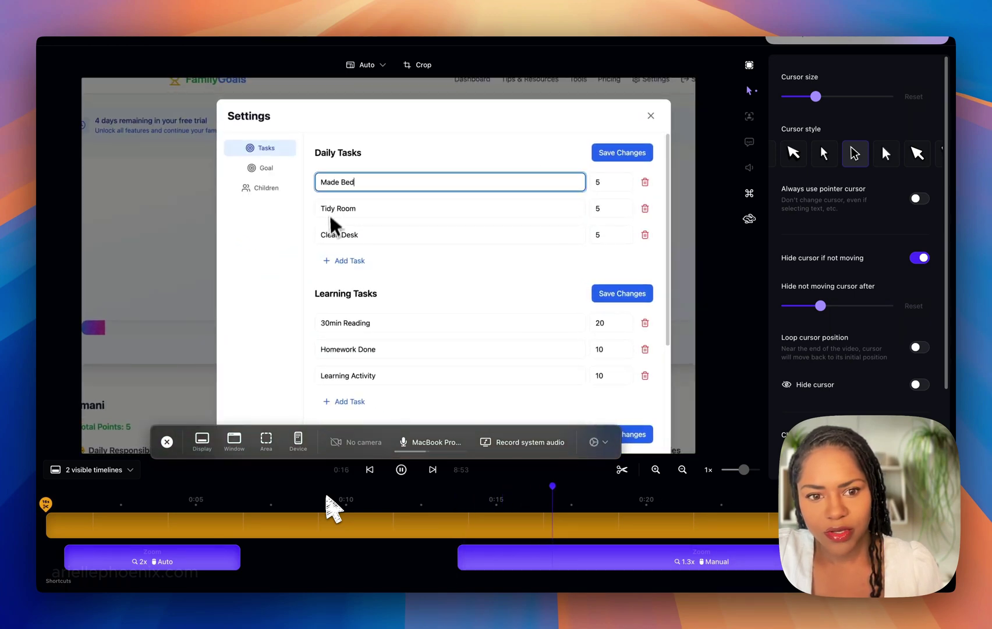
key(space)
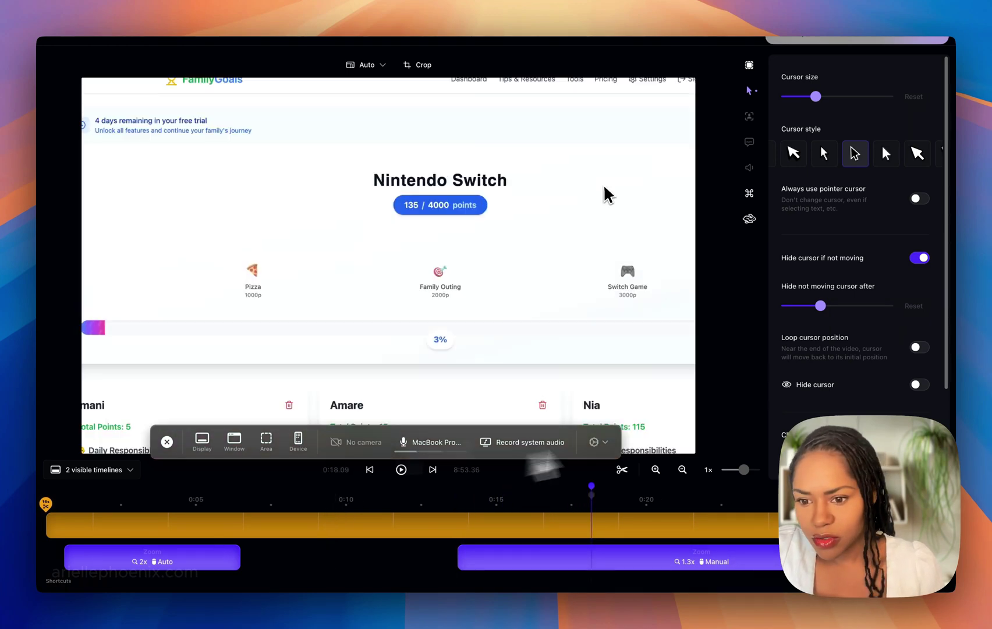
scroll(899, 304, down, 1)
scroll(917, 300, down, 2)
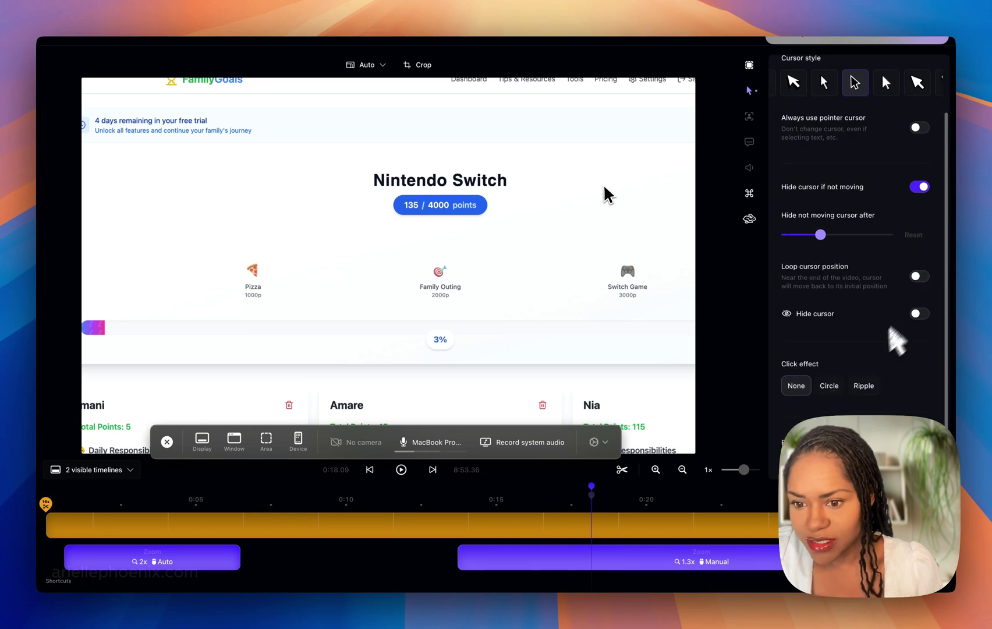
scroll(826, 314, down, 2)
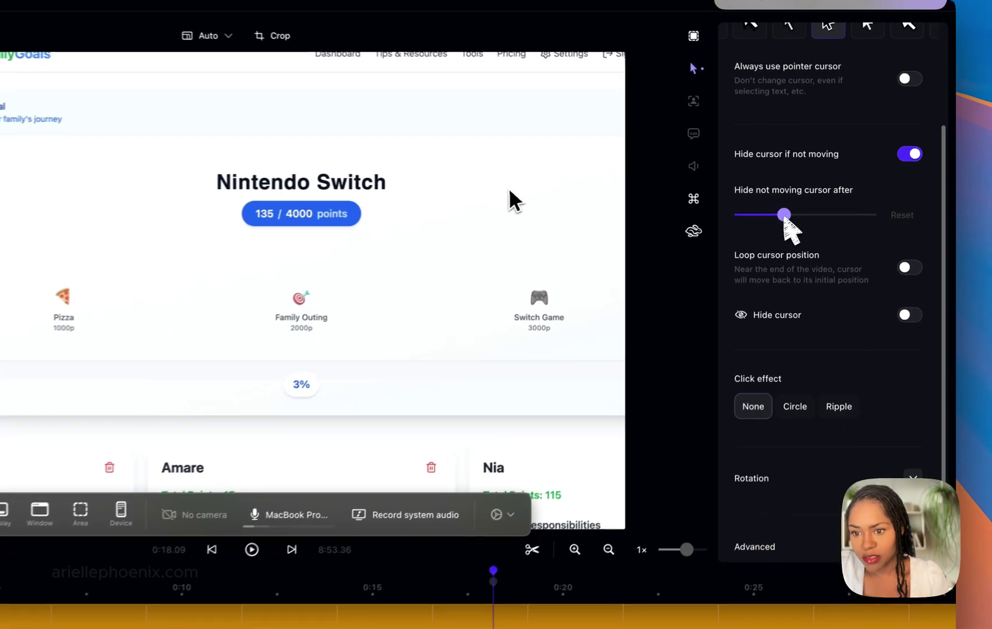
drag(820, 205, 740, 218)
click(904, 320)
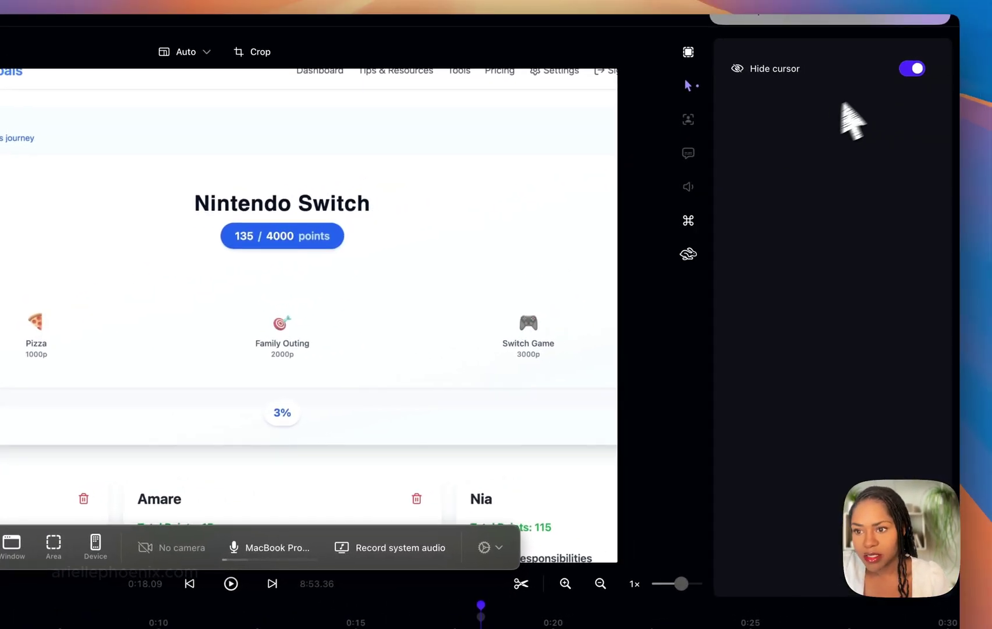
click(911, 69)
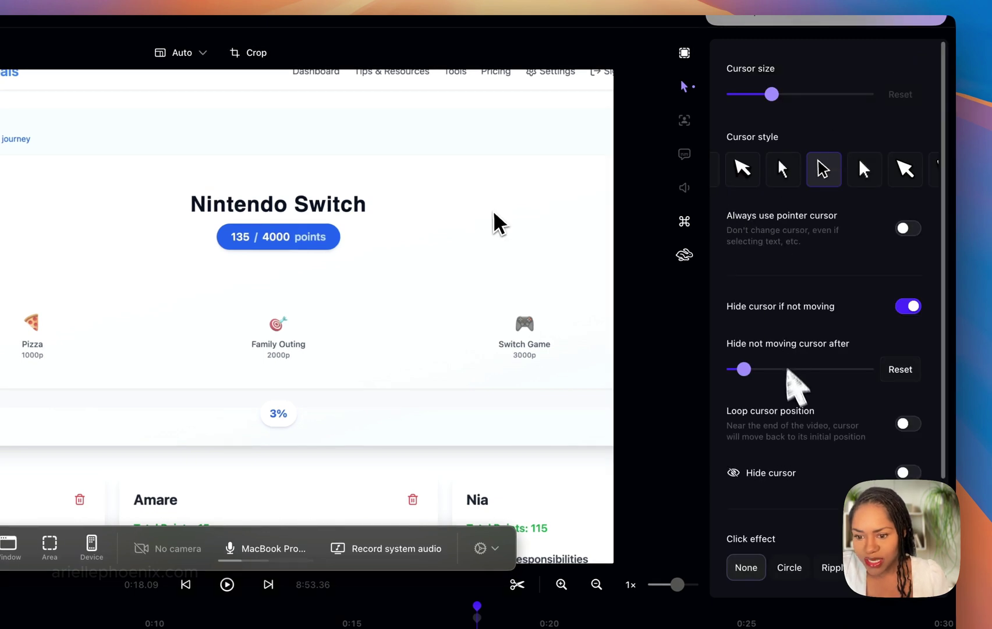
scroll(787, 369, down, 5)
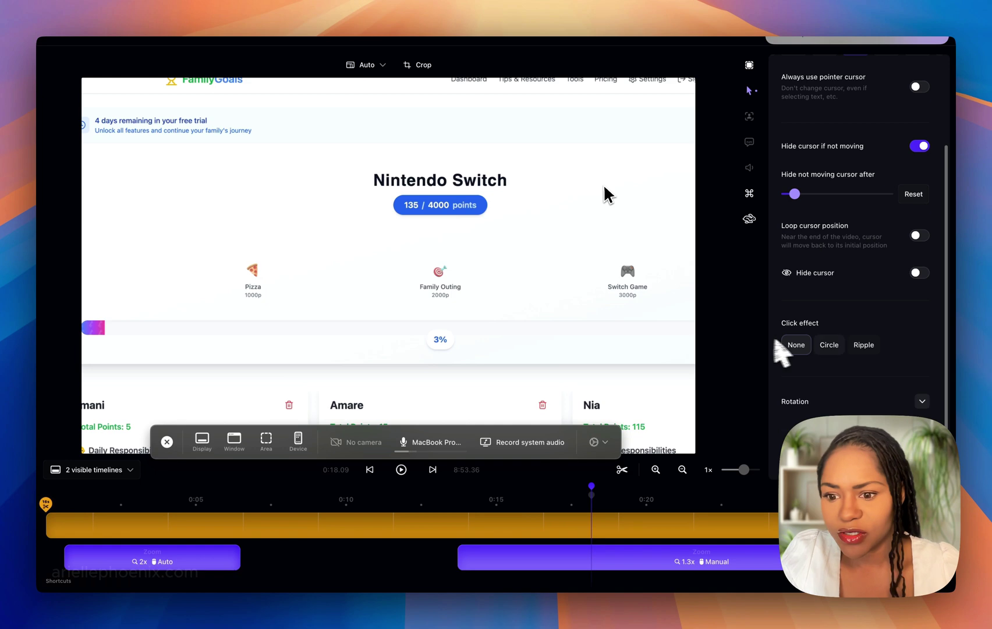
Set the cursor click effect to Ripple
click(826, 347)
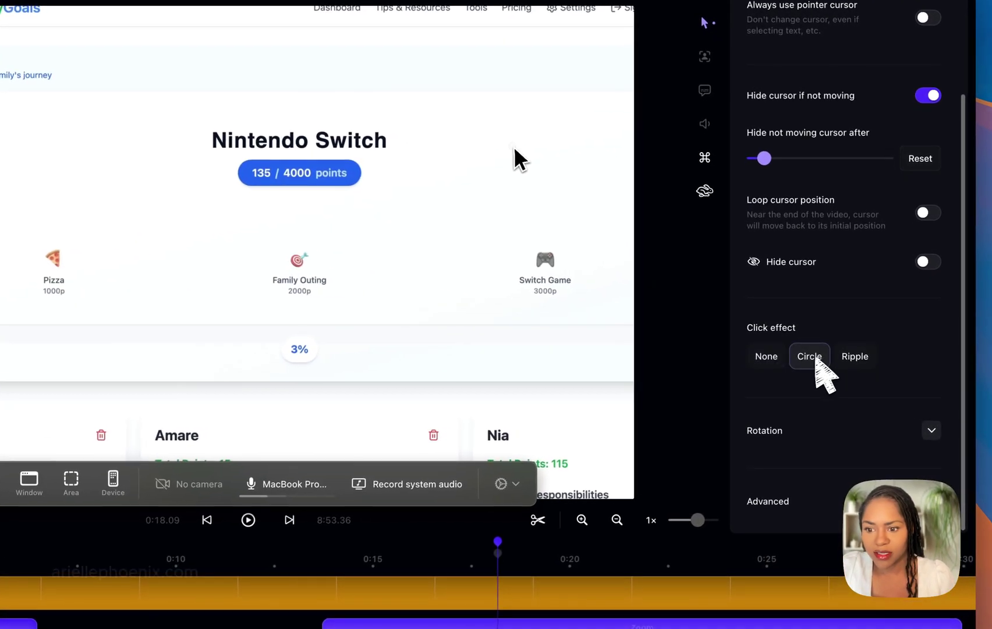
click(849, 357)
click(688, 25)
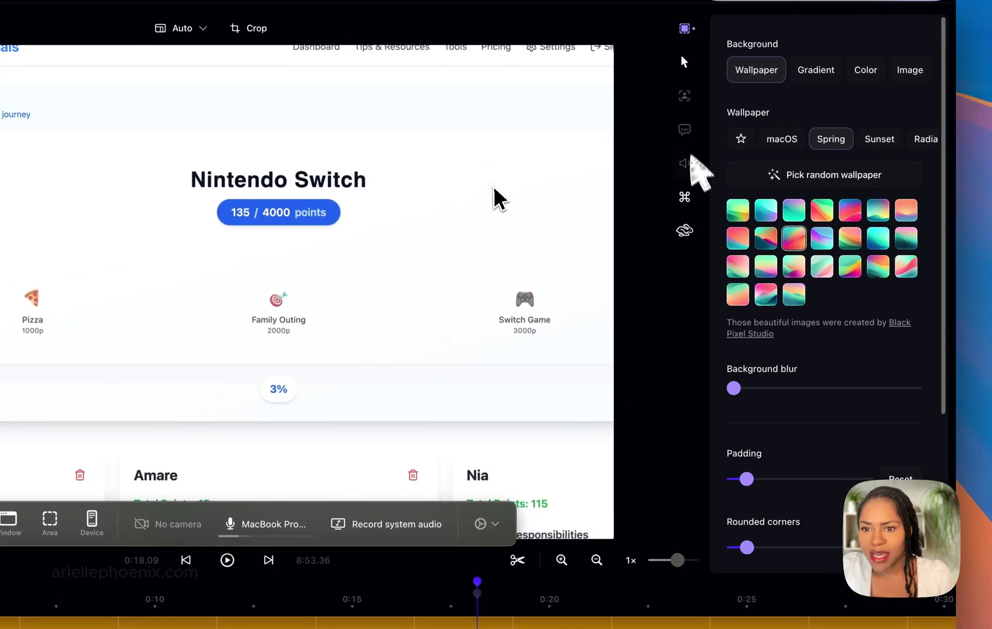
click(685, 61)
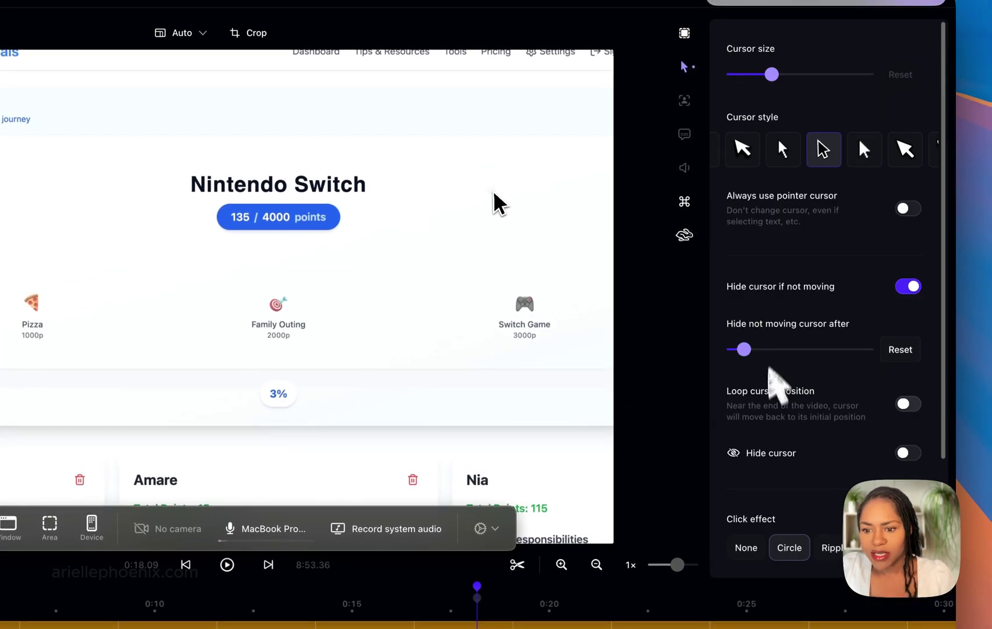
Expand cursor rotation, adjust Rotate cursor, and push rotation-while-moving near maximum
scroll(803, 387, down, 2)
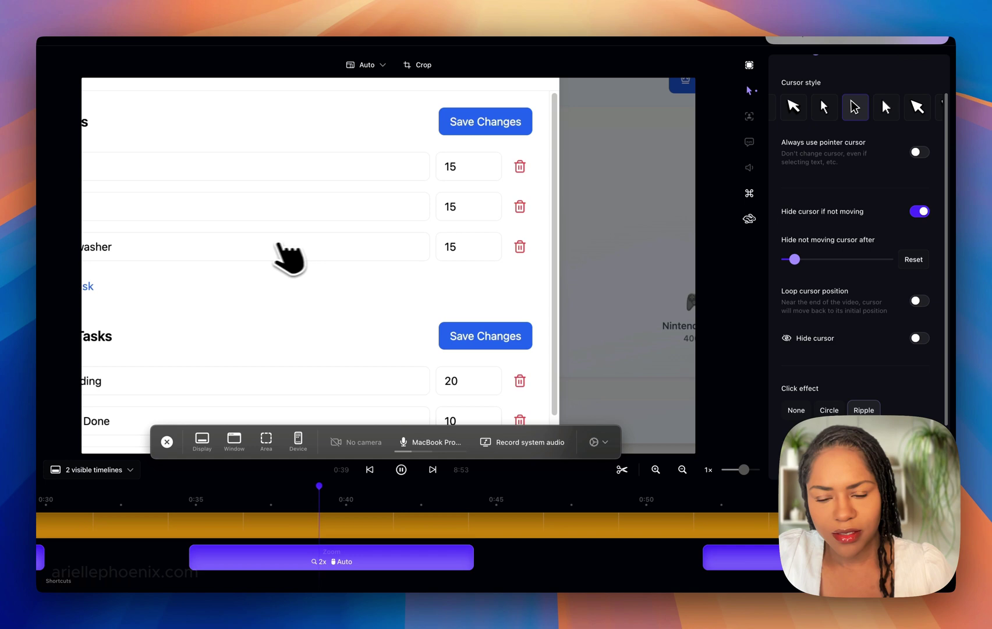
scroll(797, 398, down, 3)
click(920, 400)
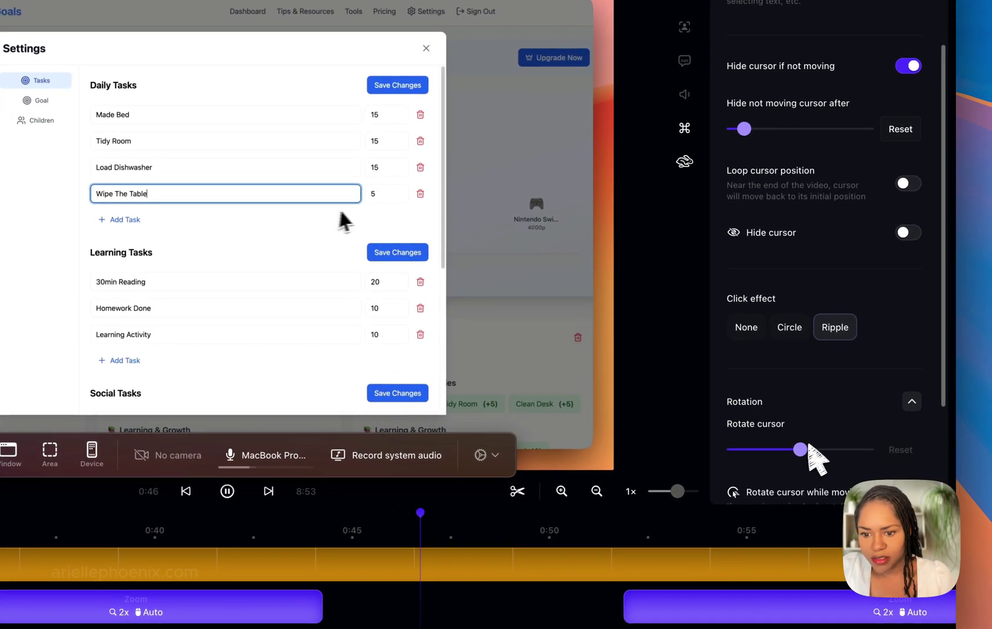
drag(802, 448, 818, 452)
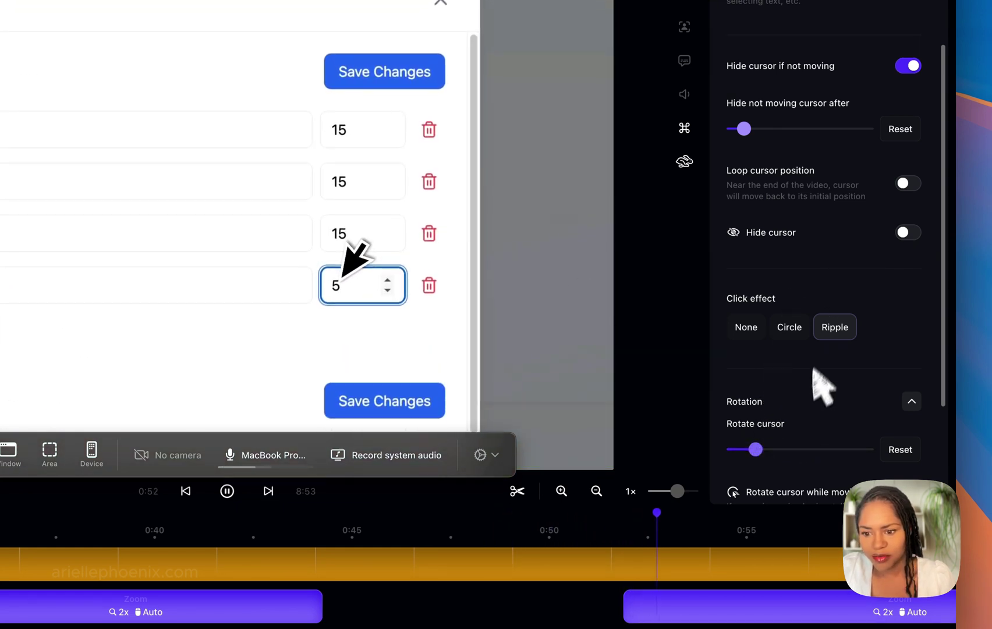
scroll(812, 468, down, 2)
scroll(817, 480, down, 1)
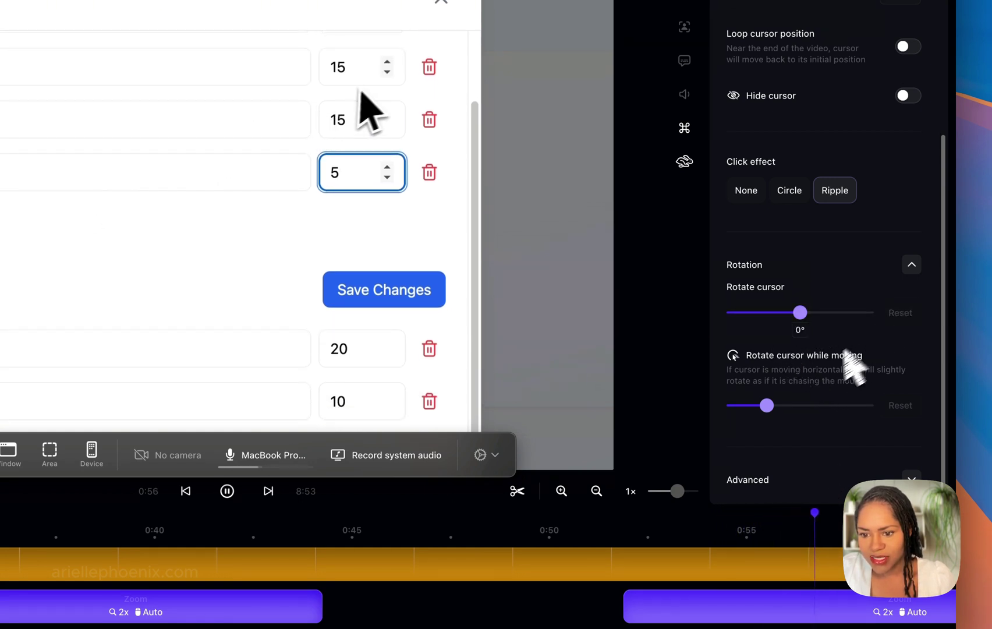
drag(766, 405, 825, 405)
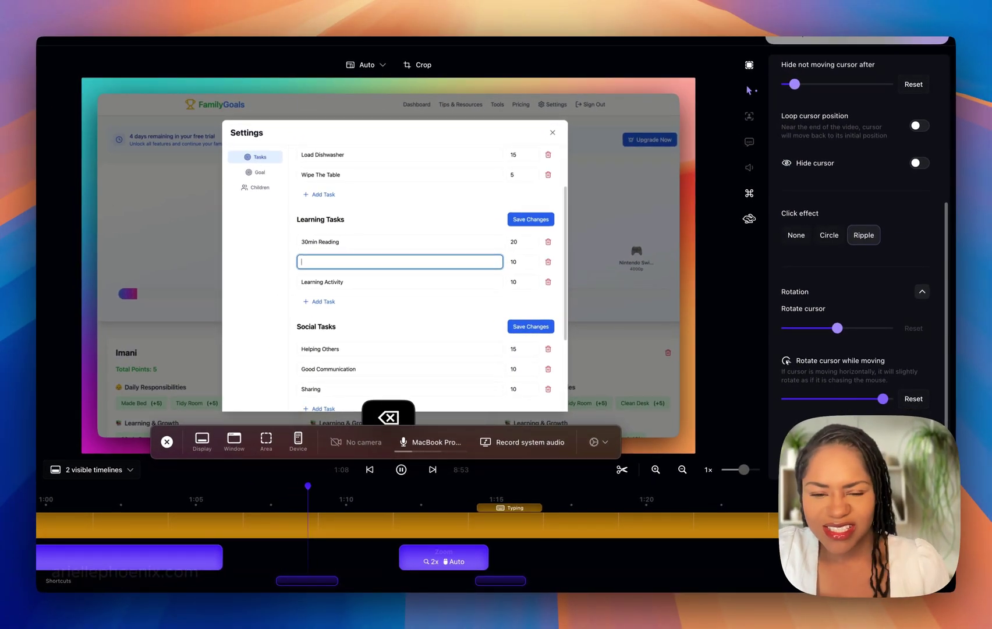
Enlarge the cursor to about 6.6x and open the typing section's speed-up suggestion
scroll(916, 408, down, 5)
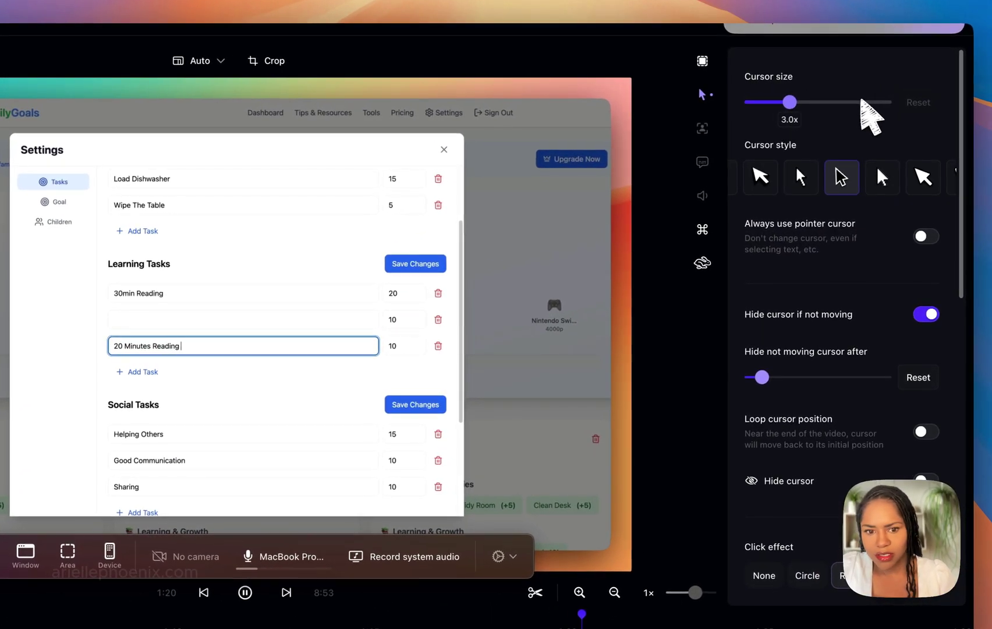
click(867, 97)
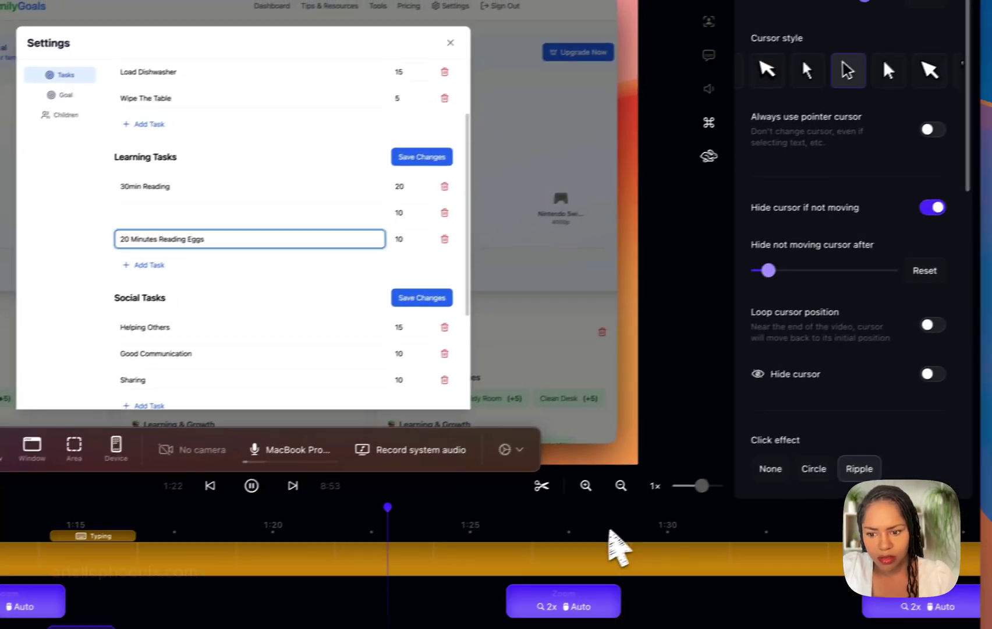
click(711, 536)
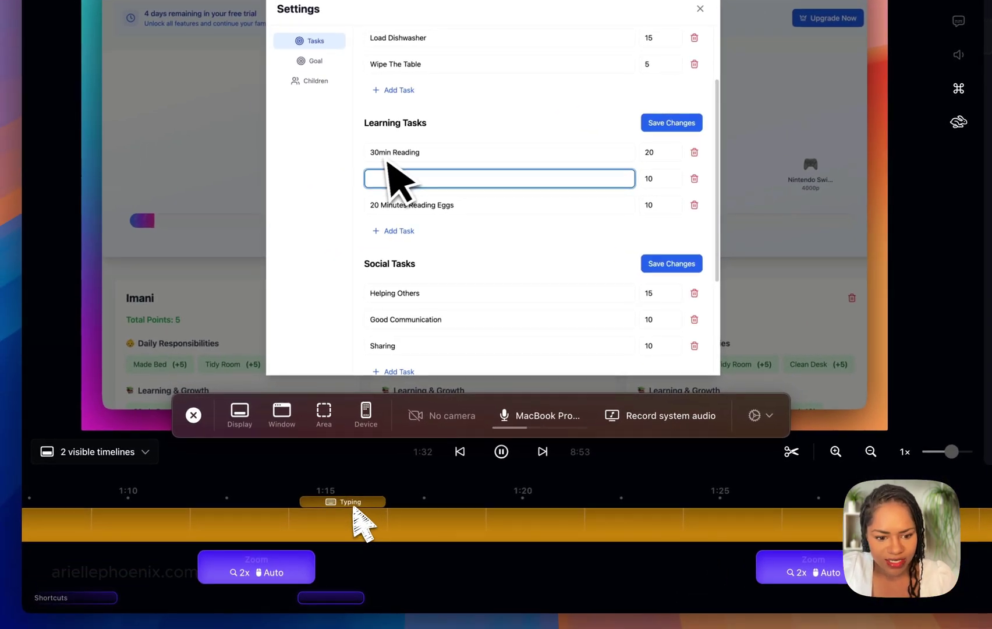
click(331, 504)
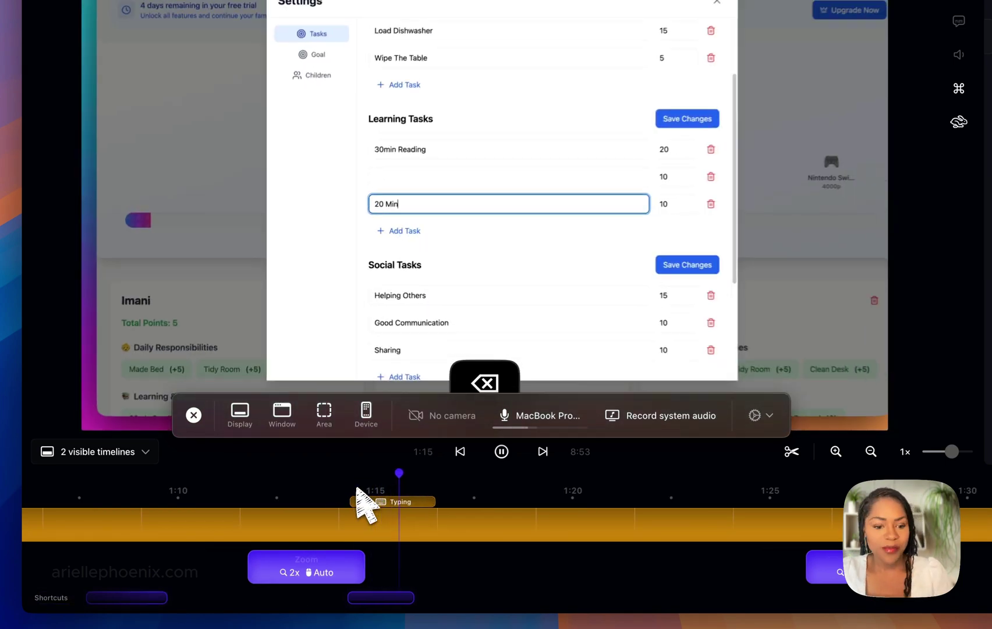
click(383, 499)
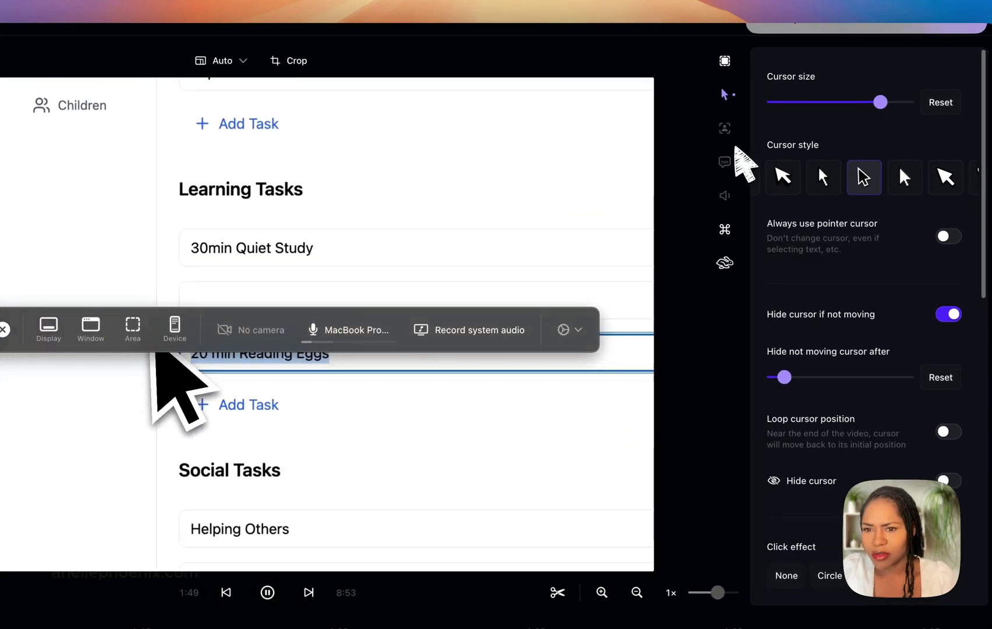
Move the camera bubble from top-centre to top-right, then to the bottom-right corner
click(464, 433)
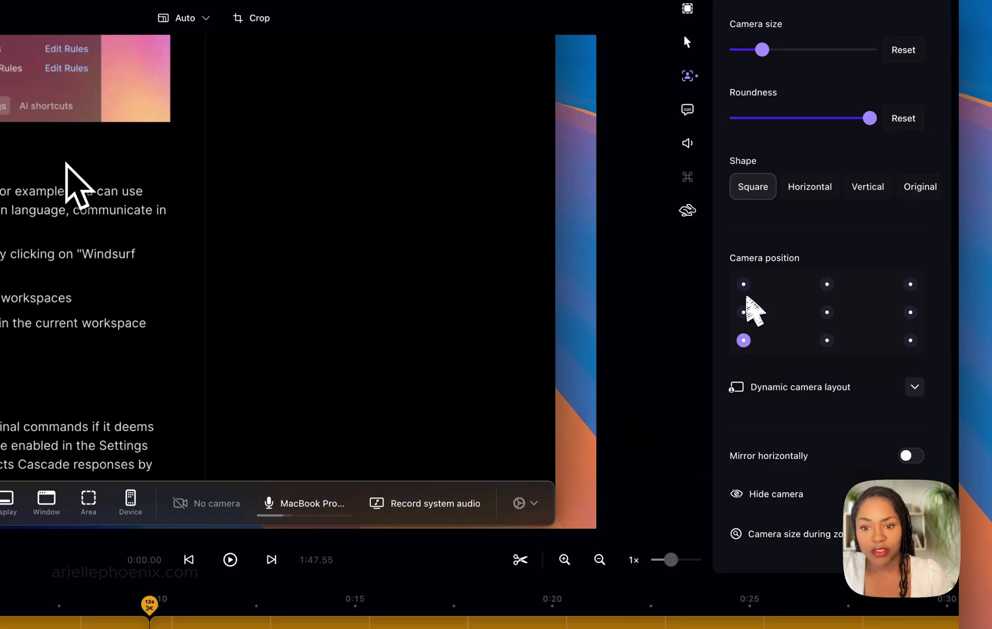
click(826, 284)
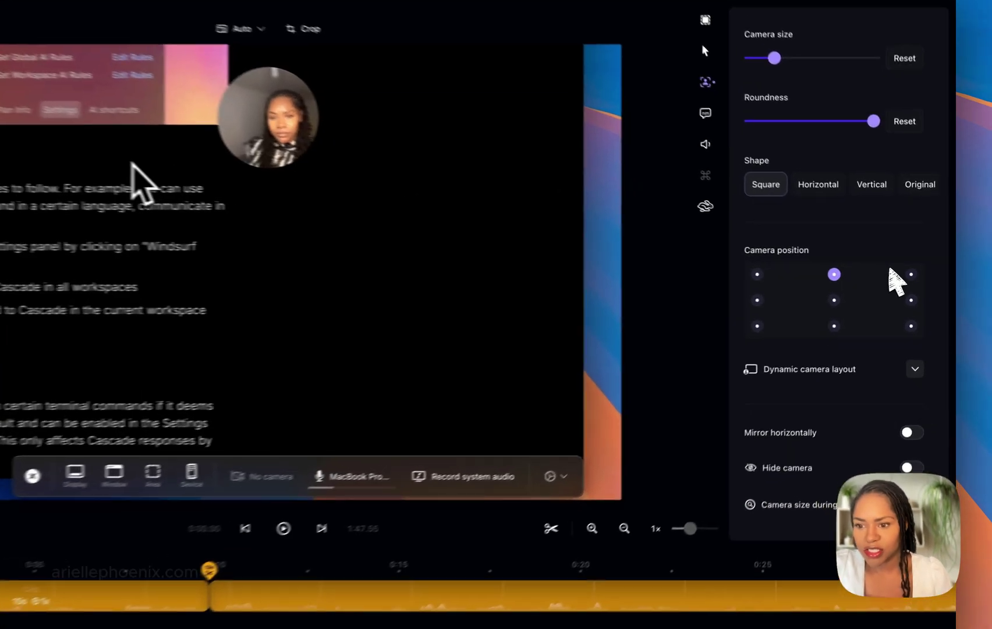
click(918, 274)
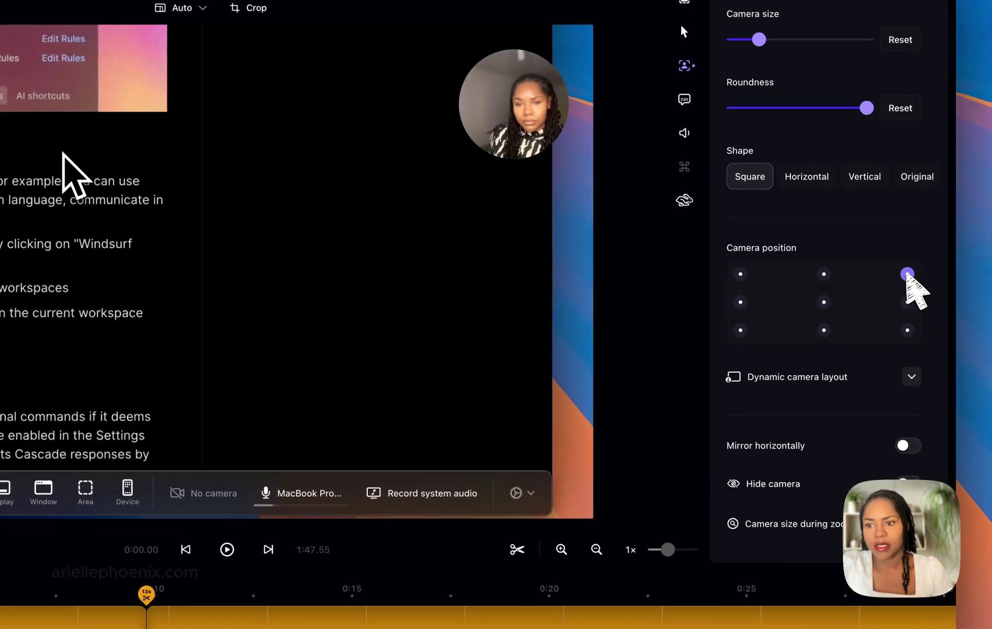
click(907, 329)
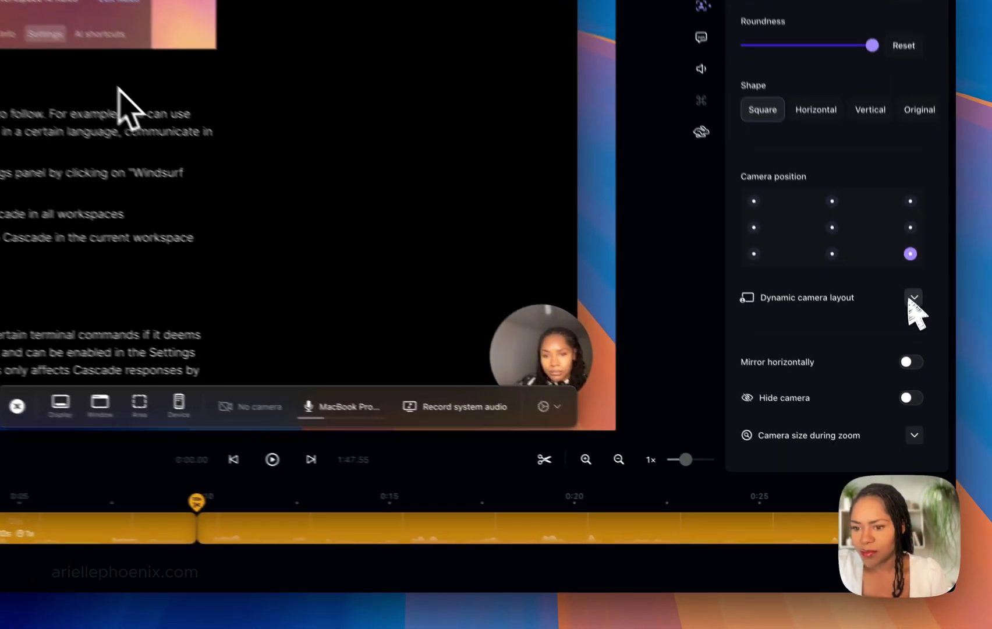
Split the timeline at the playhead near 0:14 and select the new 5-second clip
click(922, 353)
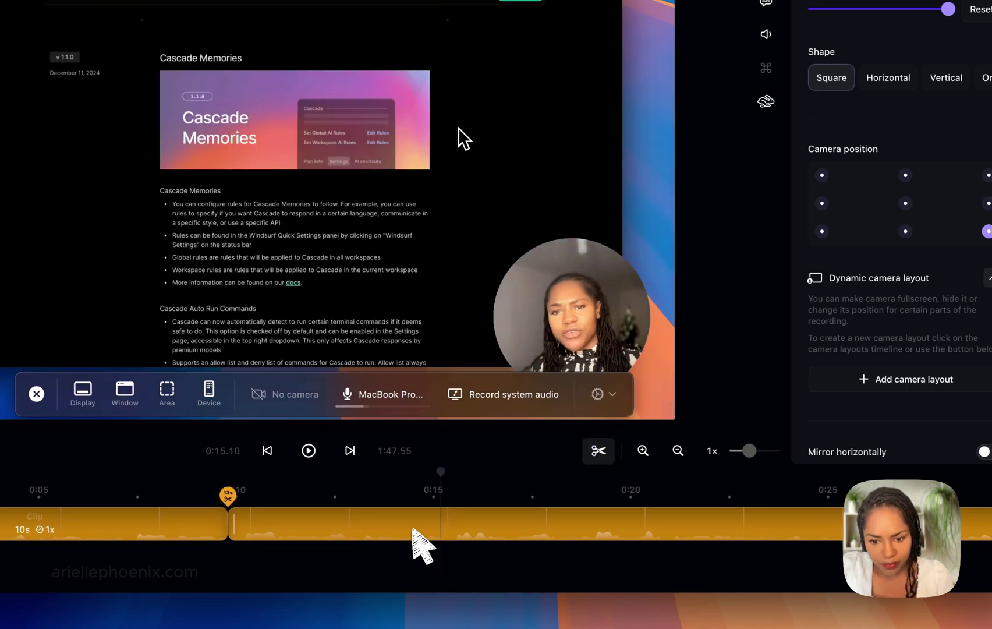
click(597, 451)
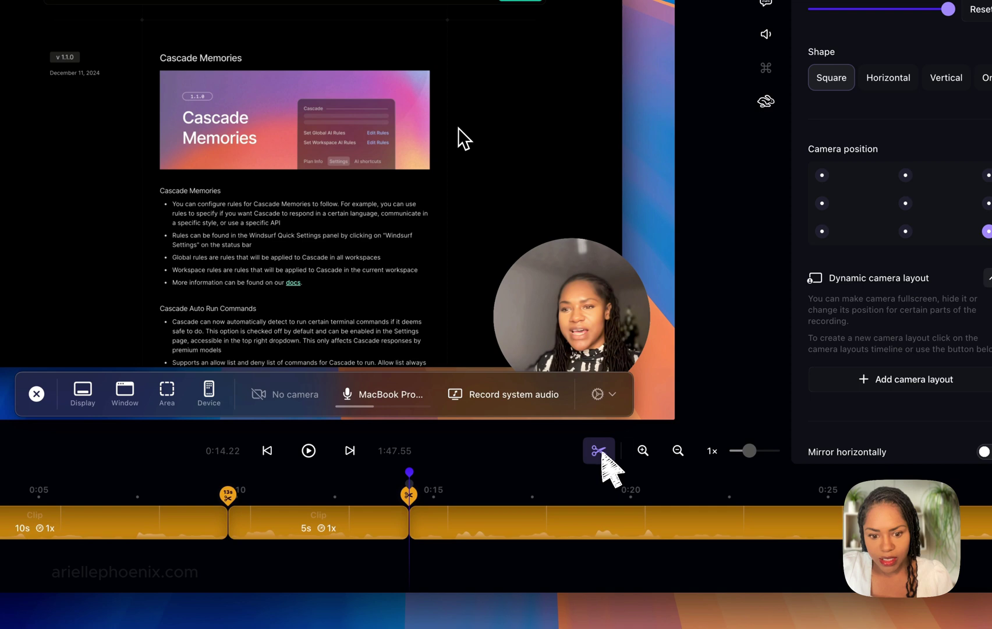
click(363, 536)
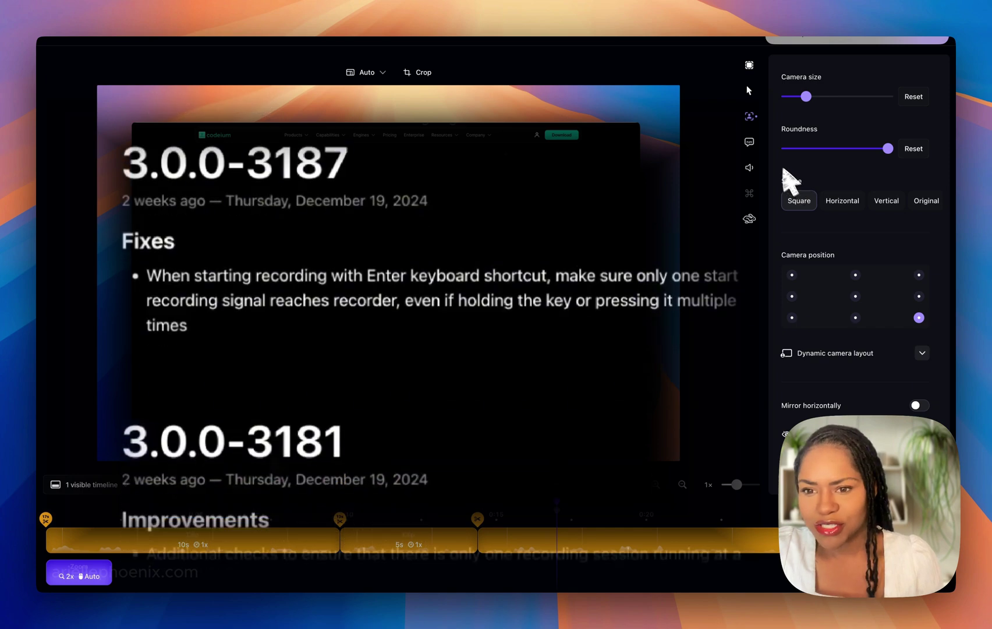
Check the caption transcript language list, then show the motion blur and animation settings
click(749, 142)
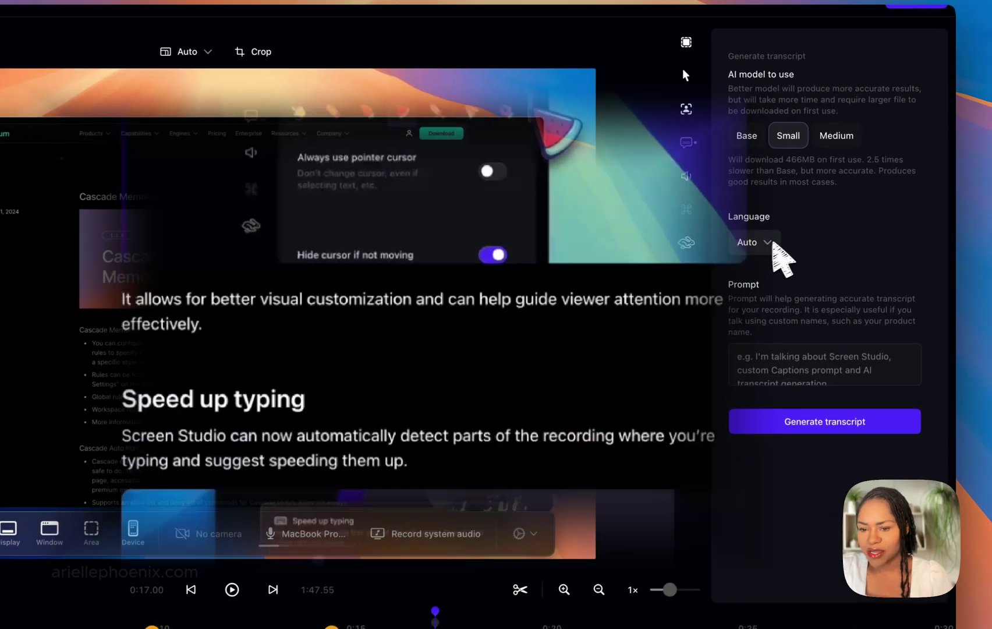
click(799, 218)
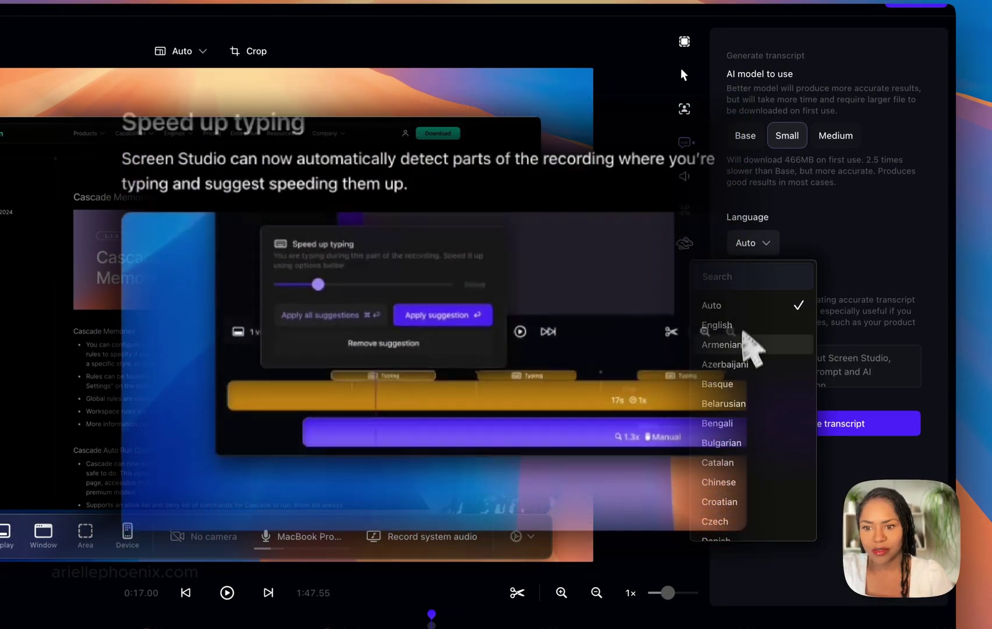
click(684, 175)
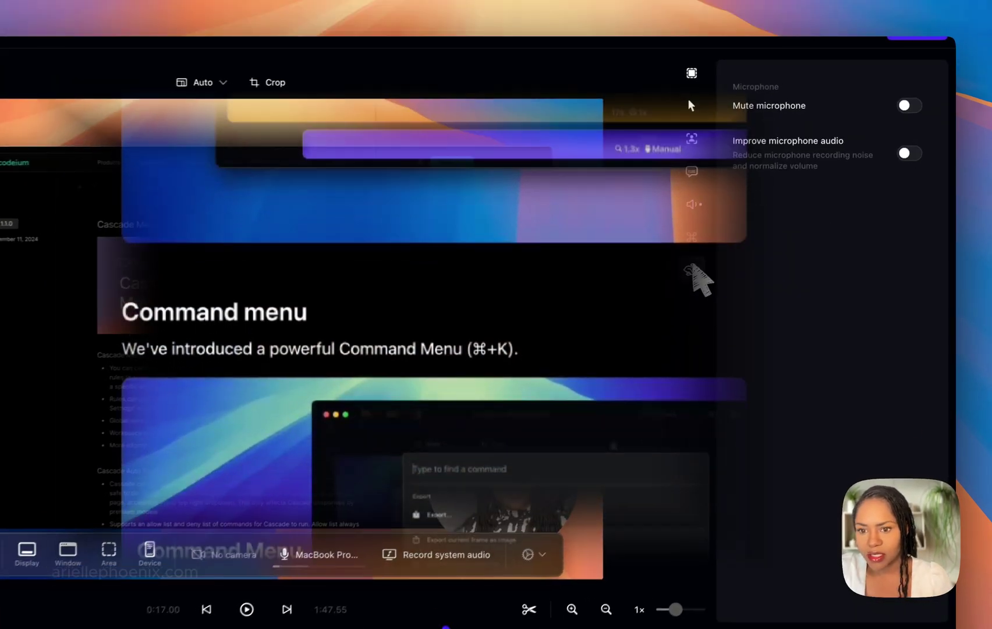
click(685, 243)
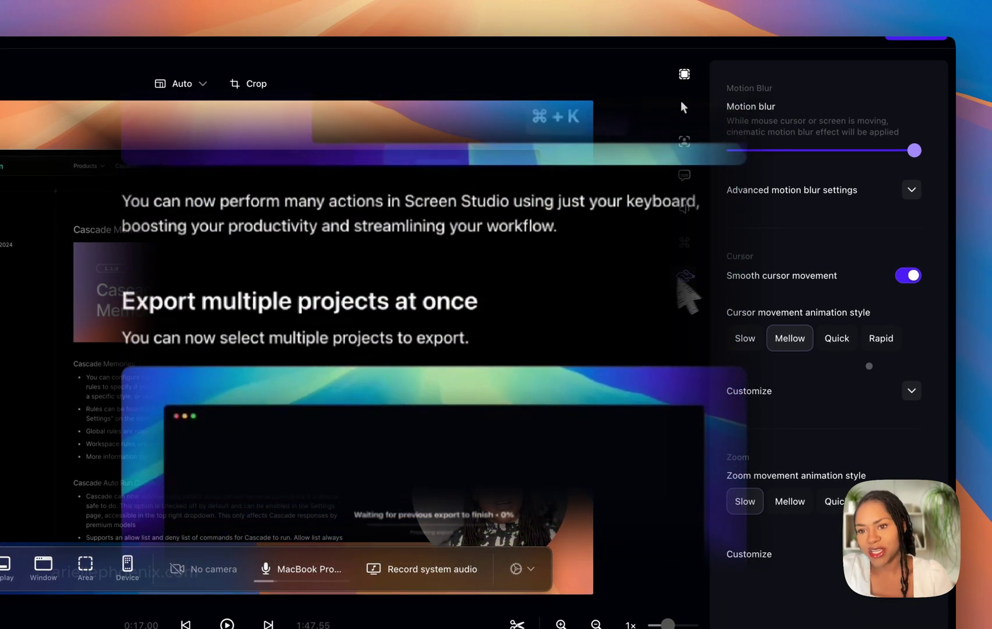
Lower the motion blur strength and expand the zoom animation customisation options
drag(914, 150, 825, 151)
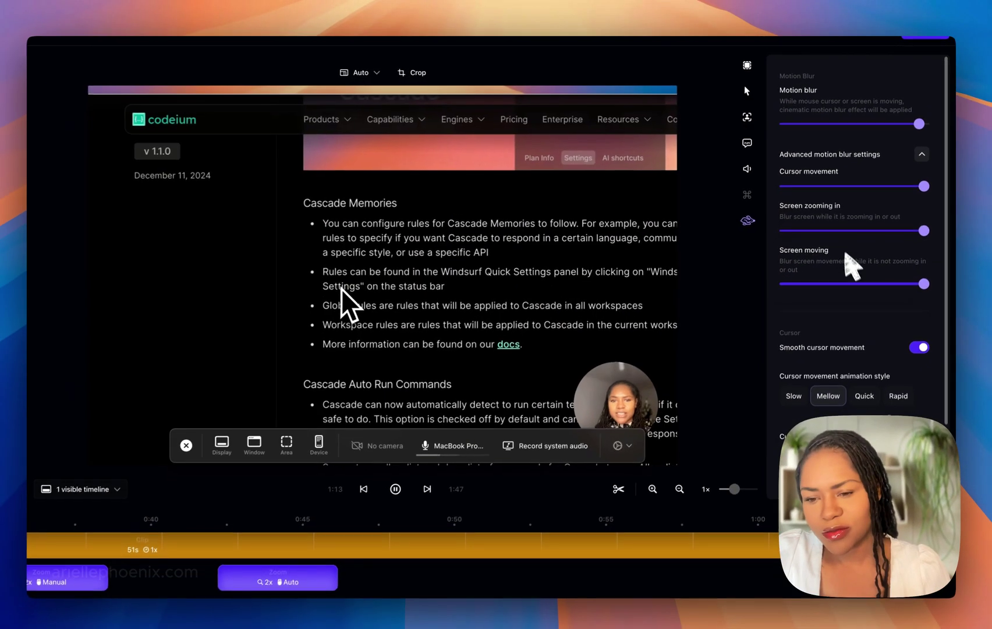
scroll(829, 364, down, 3)
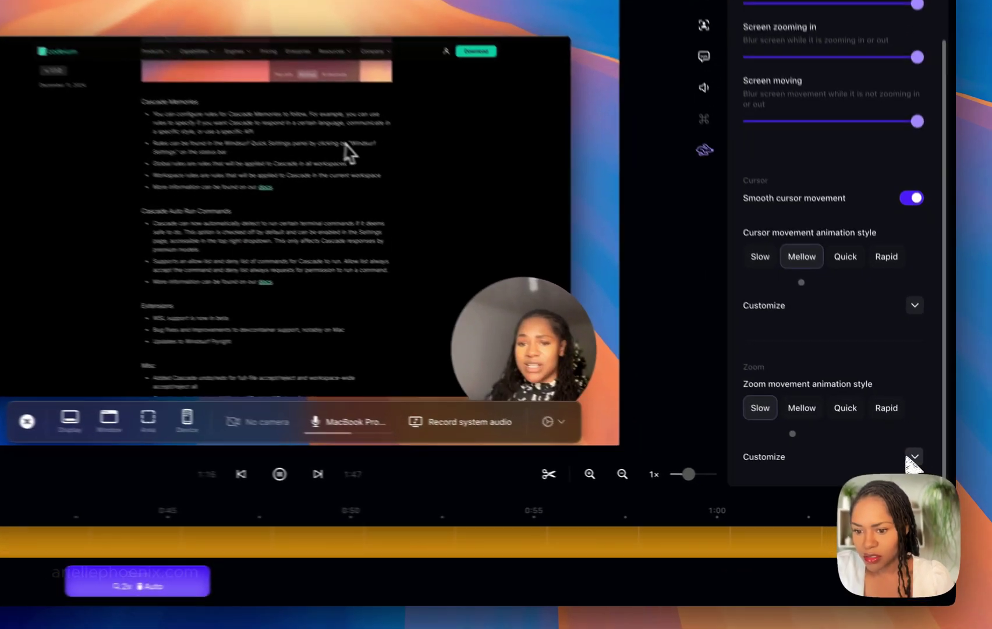
click(912, 457)
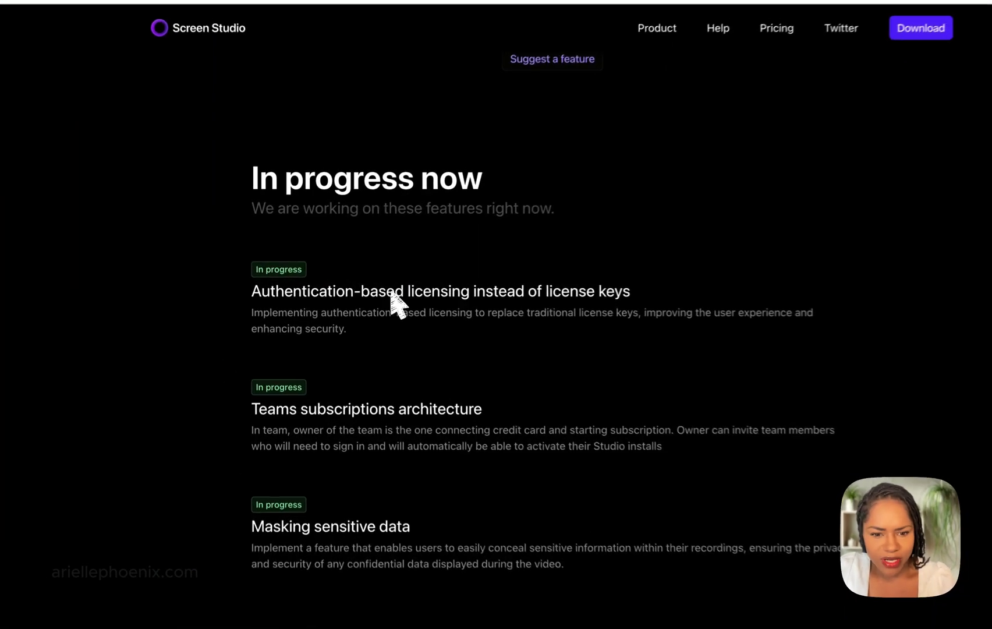
Read through the In progress roadmap items, highlighting the Teams subscriptions architecture entry
drag(379, 290, 451, 291)
click(475, 300)
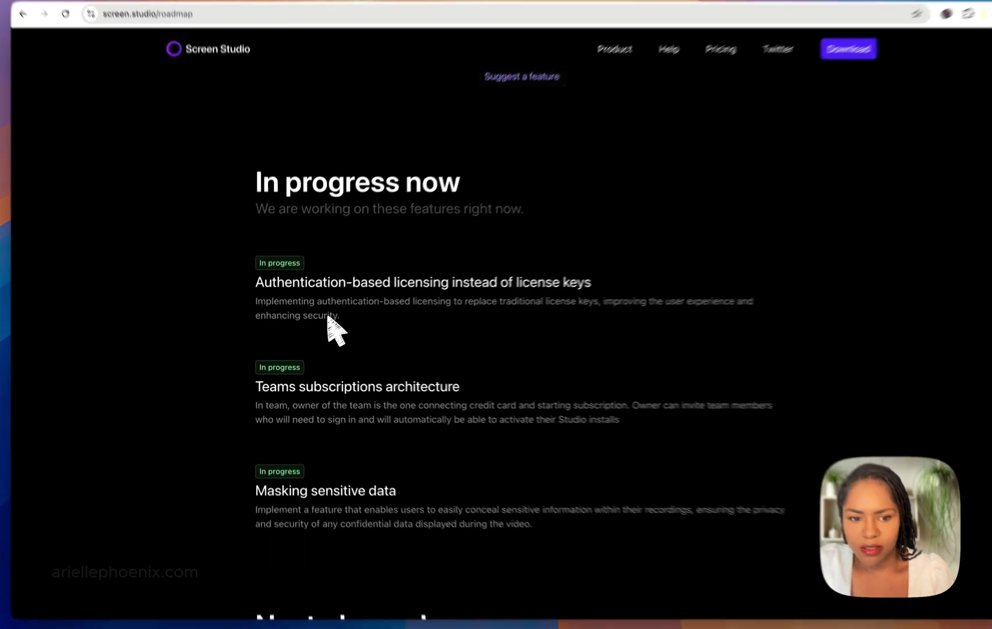
drag(329, 319, 244, 311)
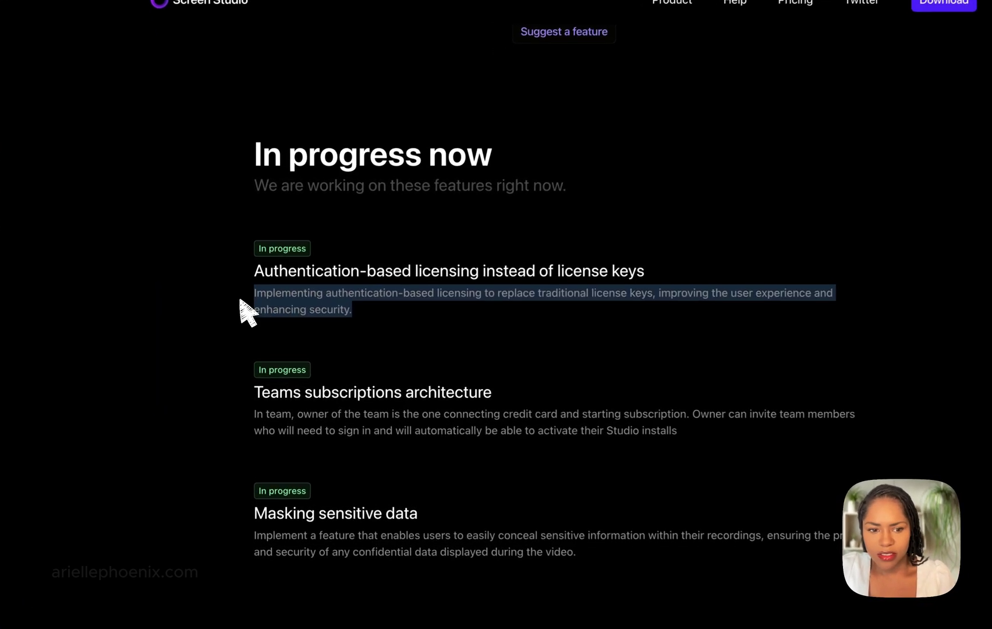
click(279, 316)
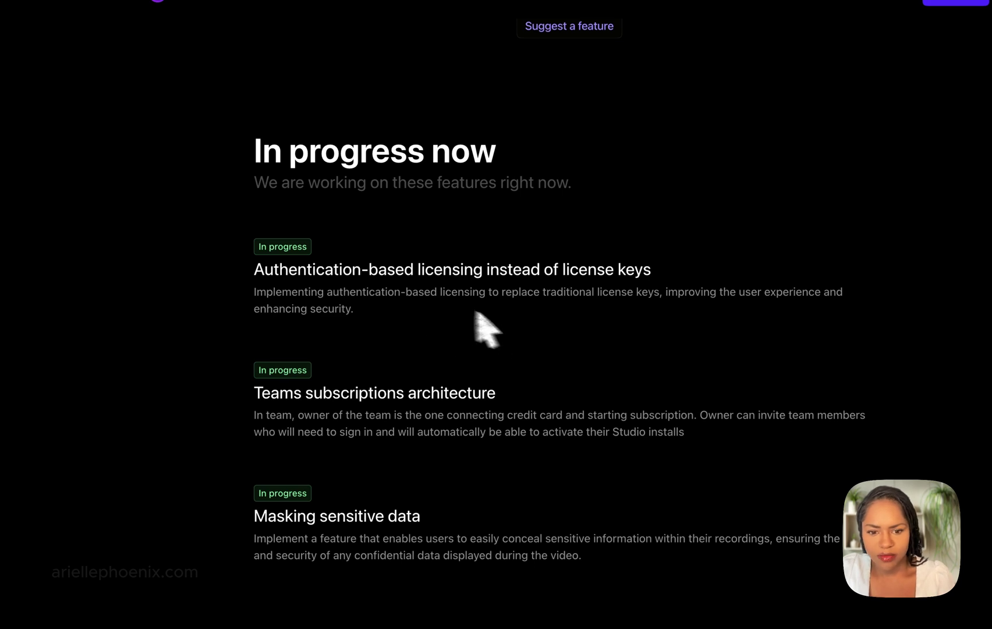
scroll(524, 349, down, 2)
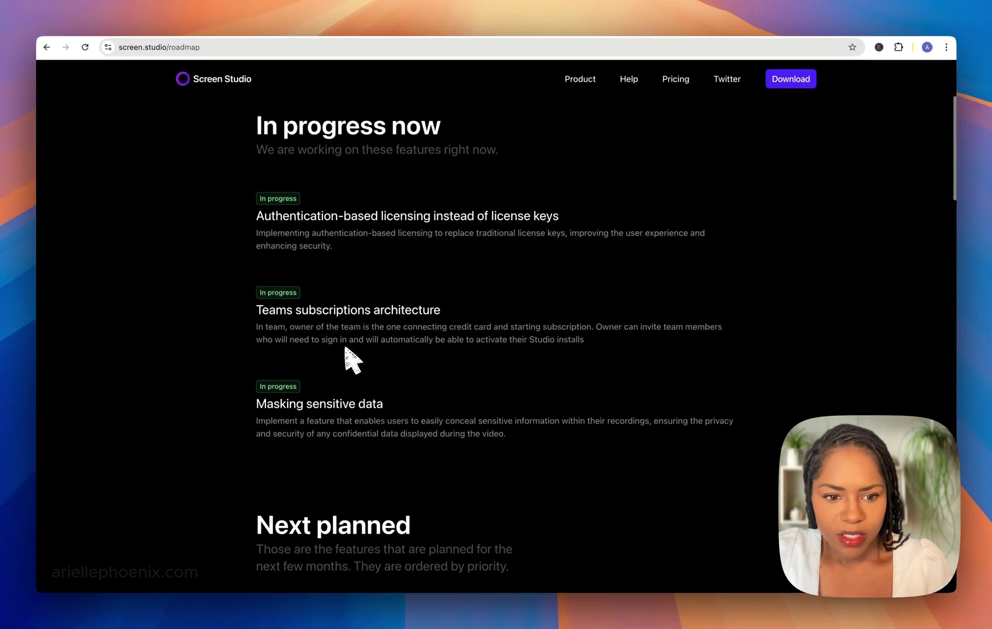
scroll(344, 347, down, 2)
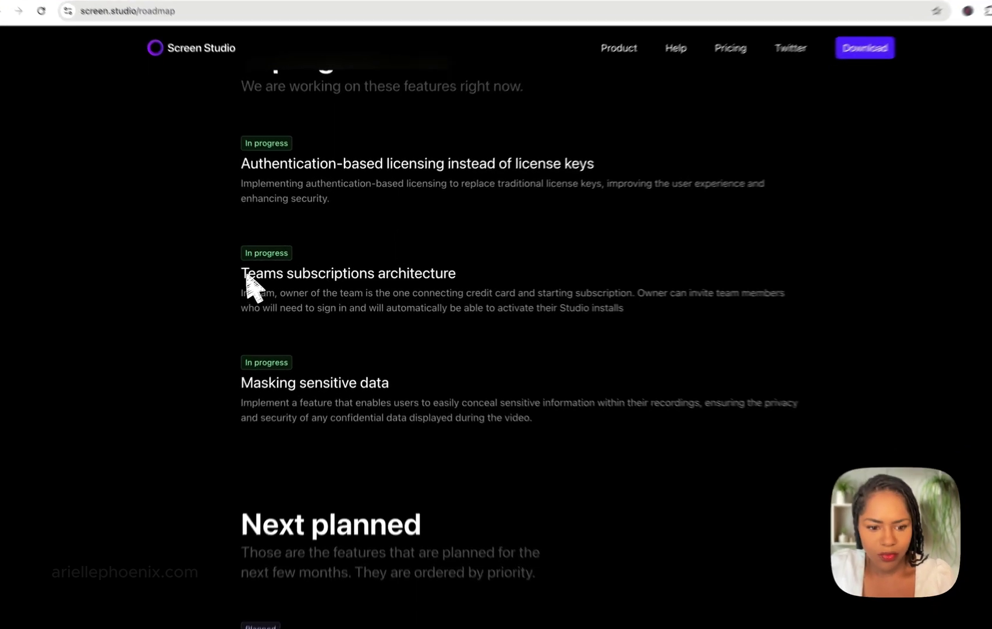
drag(256, 272, 346, 293)
click(589, 308)
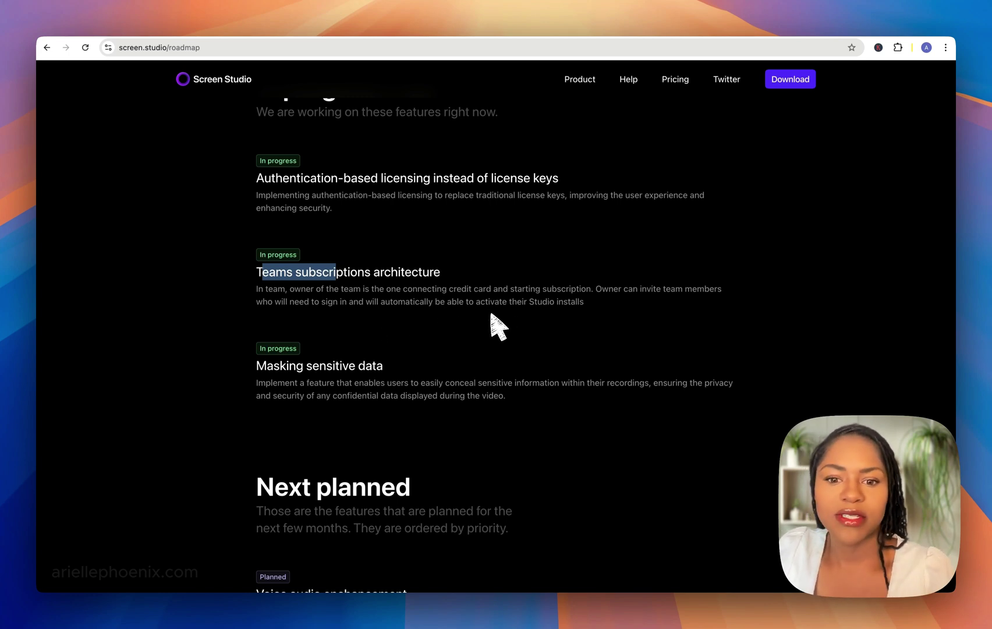
Highlight the Masking sensitive data item, then scroll down to the Next planned section
scroll(549, 310, down, 2)
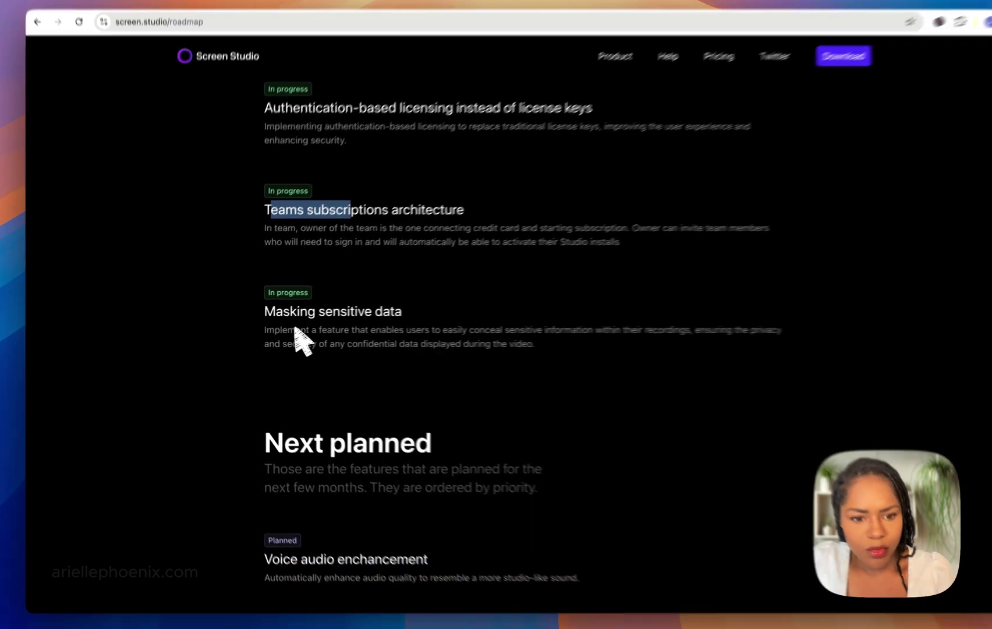
drag(265, 311, 425, 315)
click(362, 330)
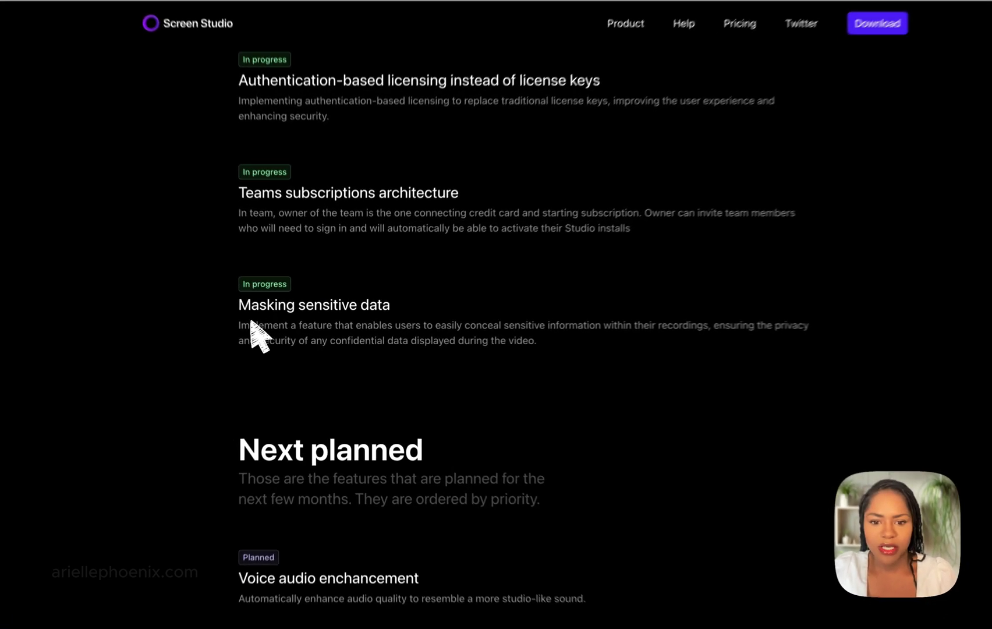
drag(262, 323, 550, 367)
click(514, 352)
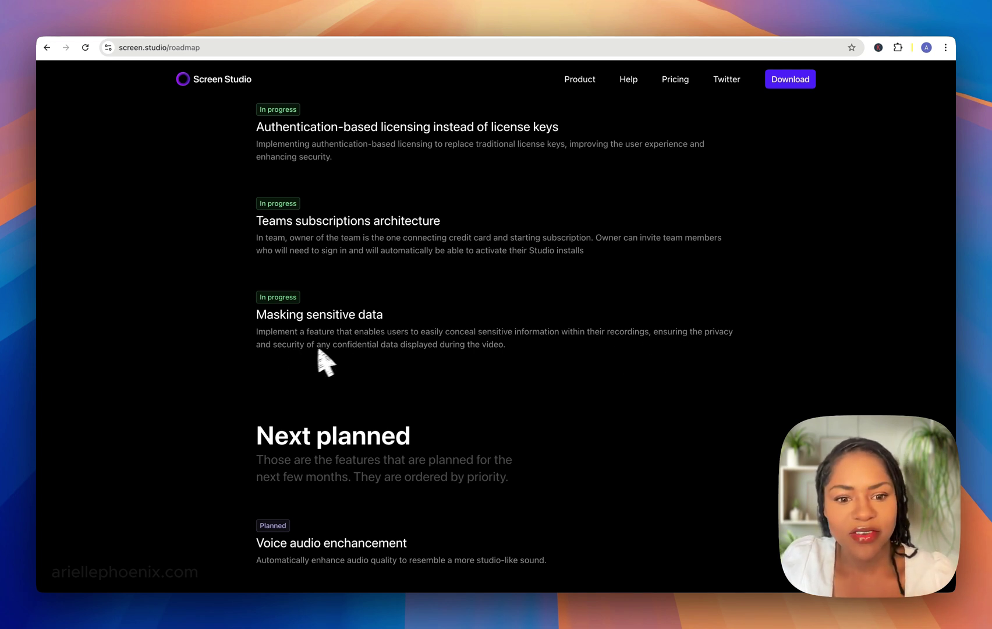
scroll(459, 356, down, 6)
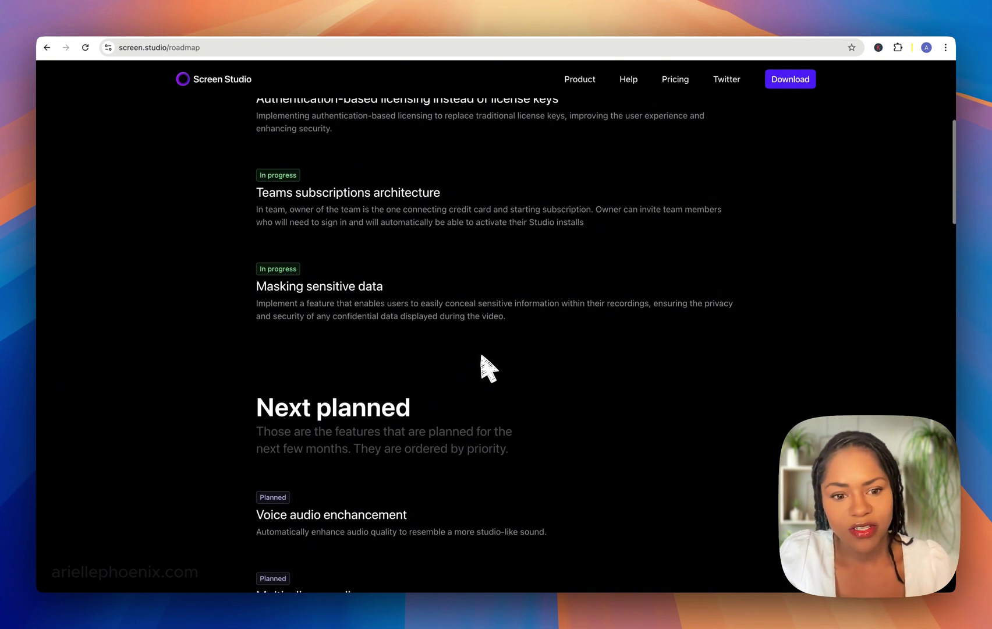
scroll(485, 361, up, 7)
scroll(431, 335, down, 8)
scroll(360, 399, down, 2)
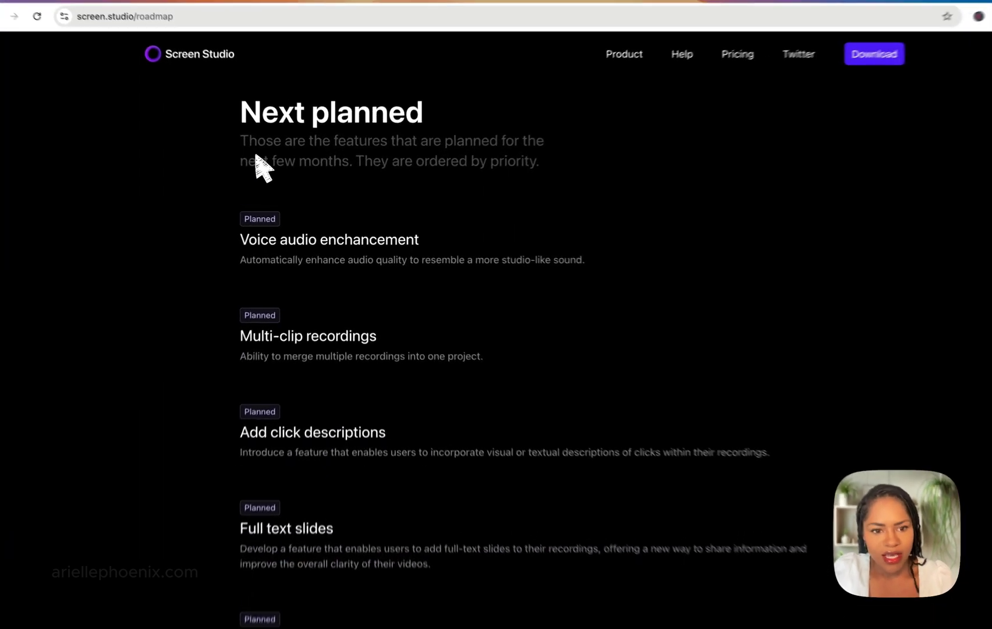
drag(259, 150, 310, 320)
click(316, 289)
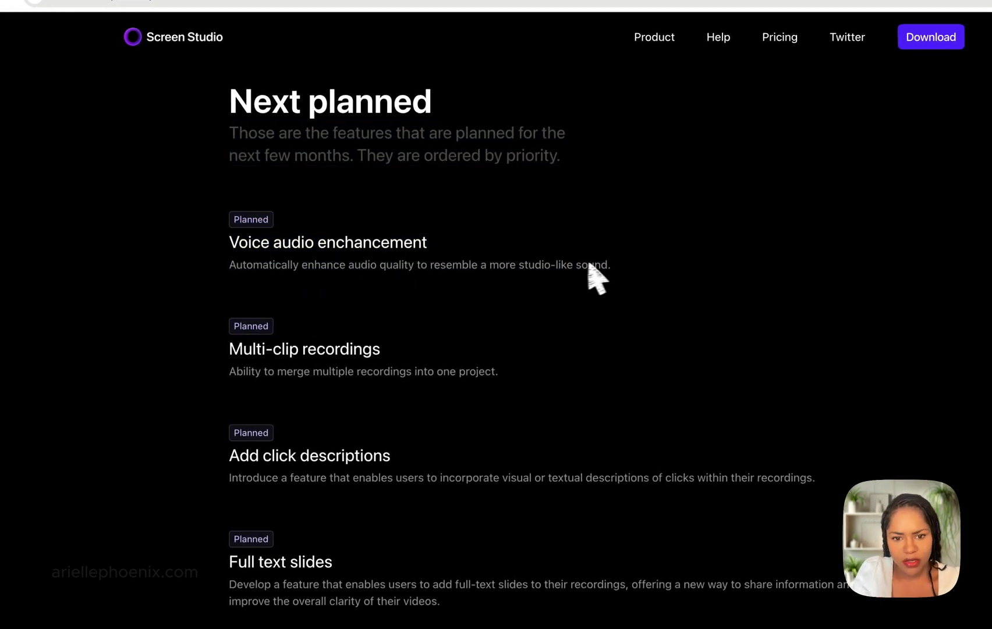
drag(608, 265, 524, 266)
click(522, 265)
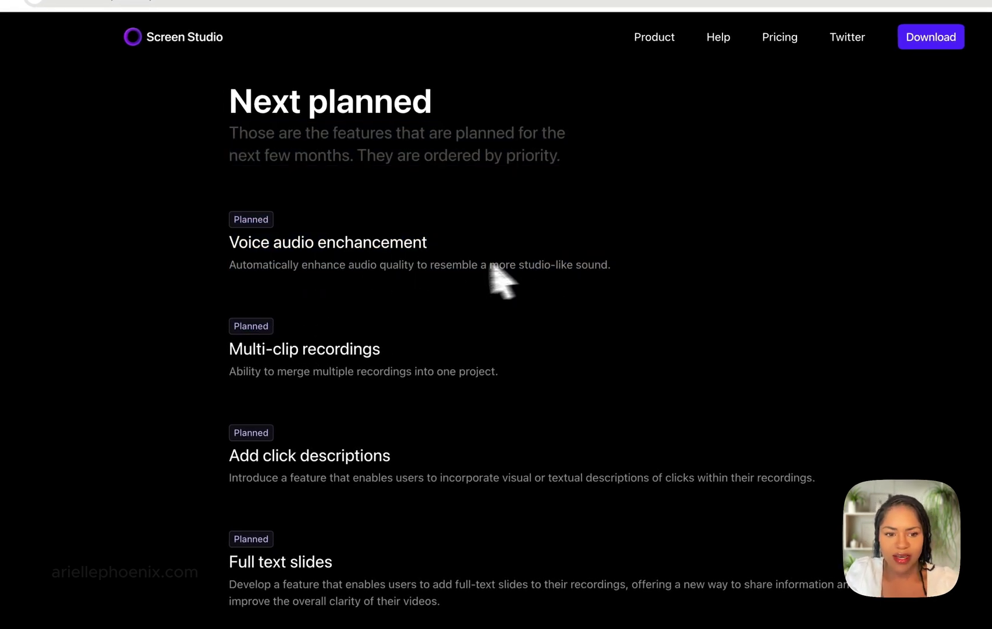
drag(229, 265, 648, 285)
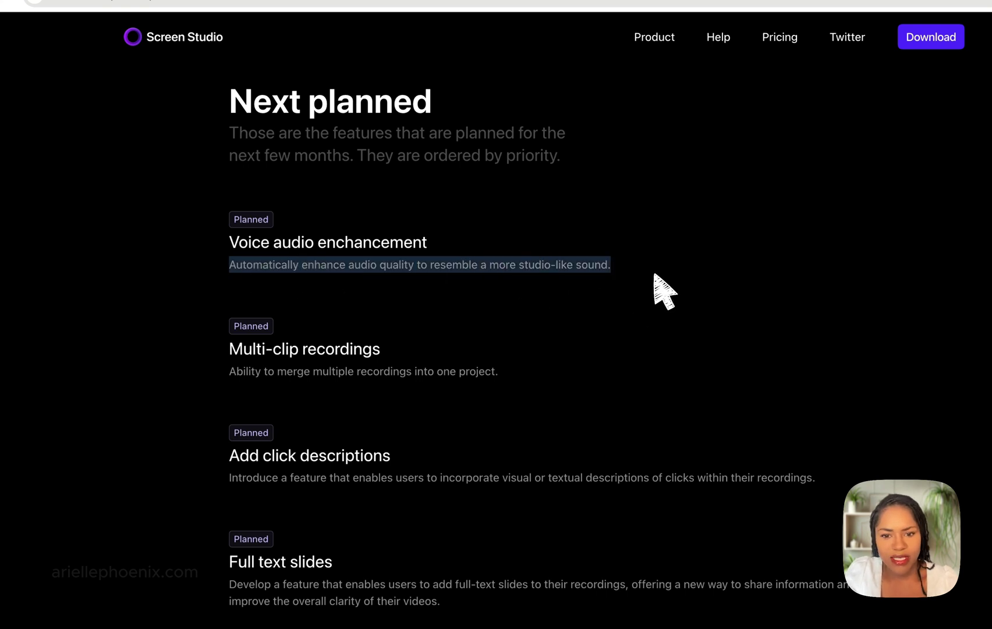
click(618, 269)
drag(614, 269, 531, 260)
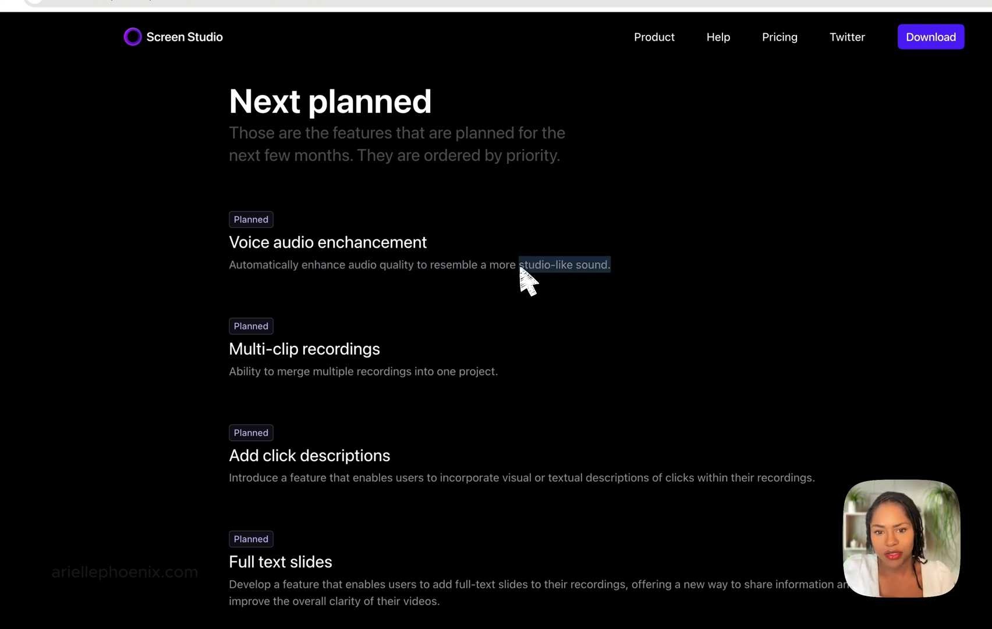
drag(229, 236, 656, 273)
click(379, 345)
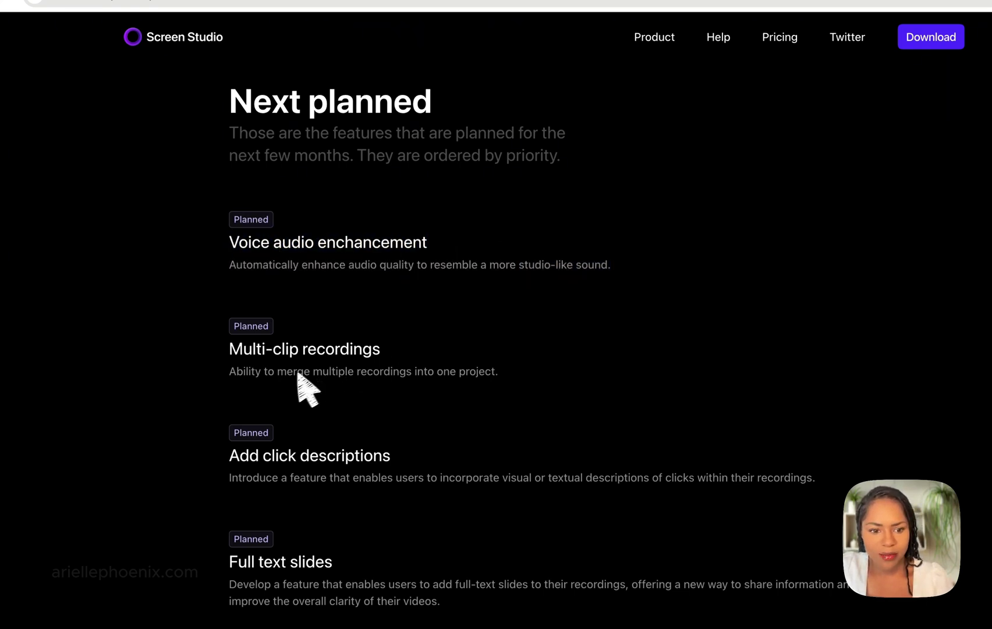
drag(229, 348, 381, 349)
click(365, 363)
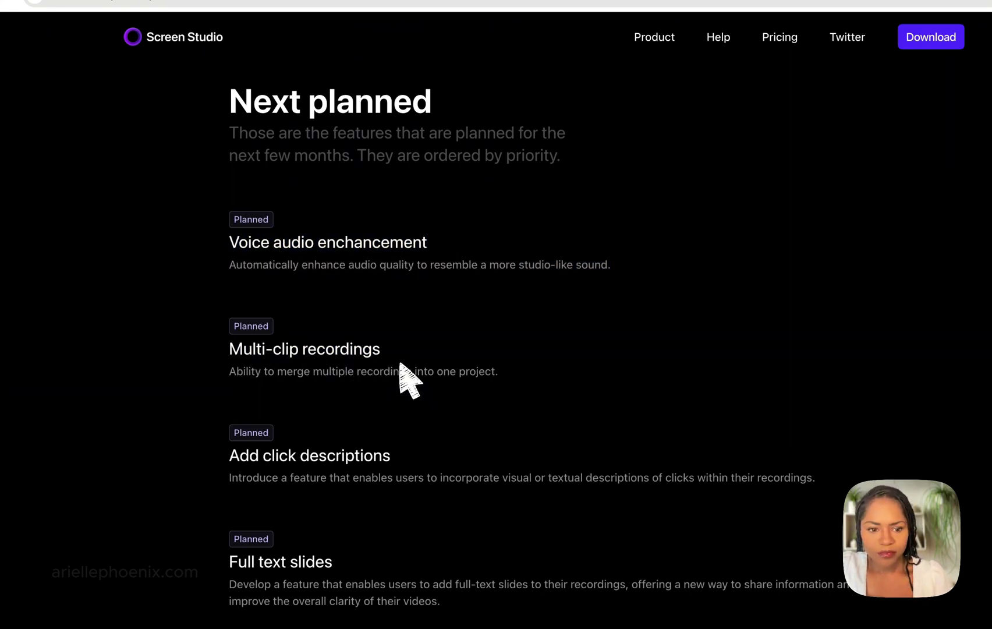
drag(229, 349, 424, 348)
click(378, 364)
scroll(378, 367, down, 1)
drag(233, 310, 290, 339)
click(297, 343)
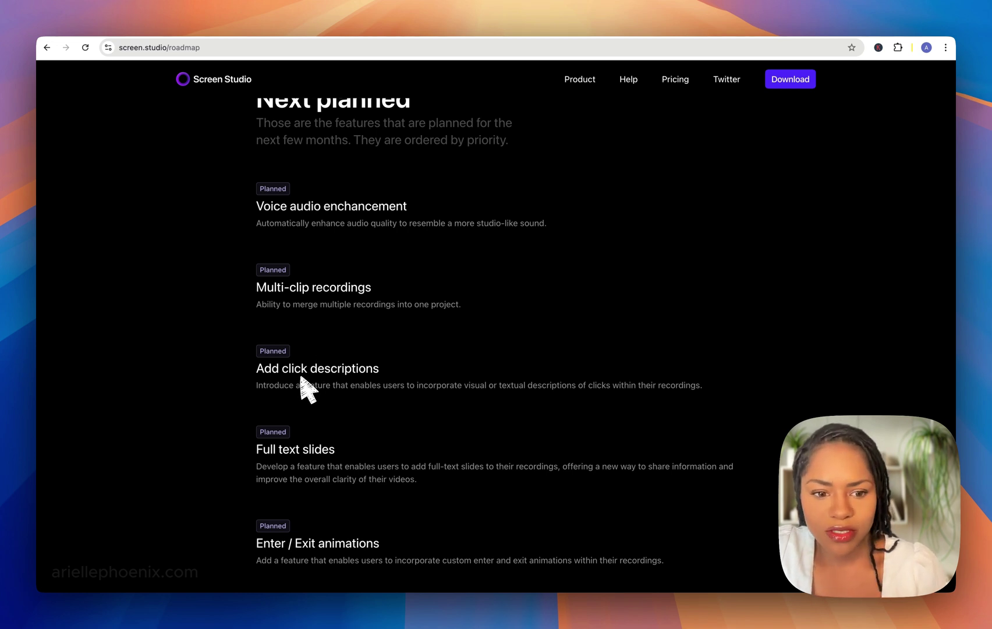
Scroll further through the planned items, highlighting the Add click descriptions title
scroll(300, 378, down, 2)
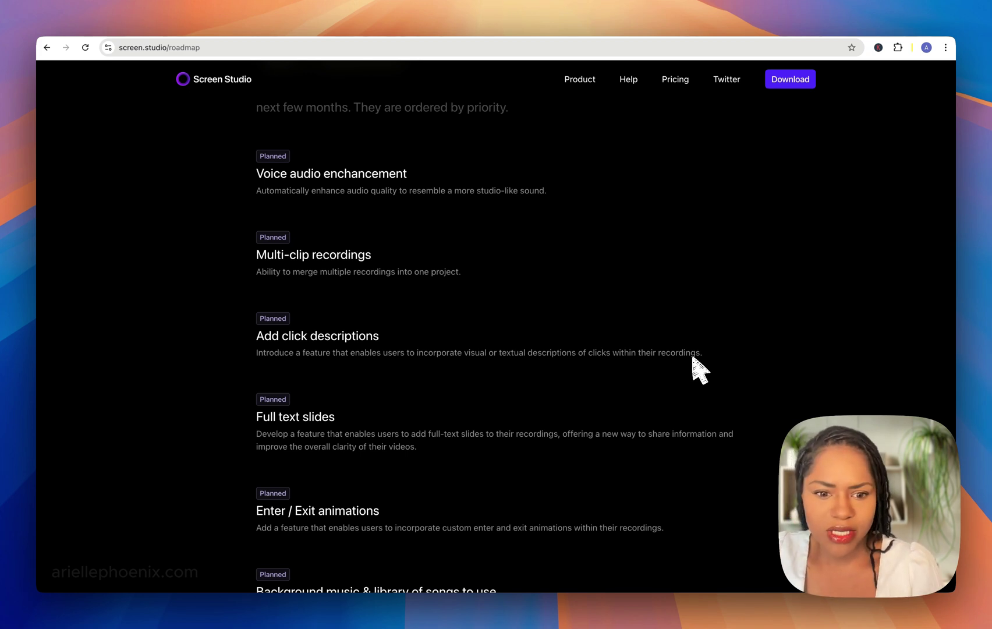
scroll(694, 358, down, 1)
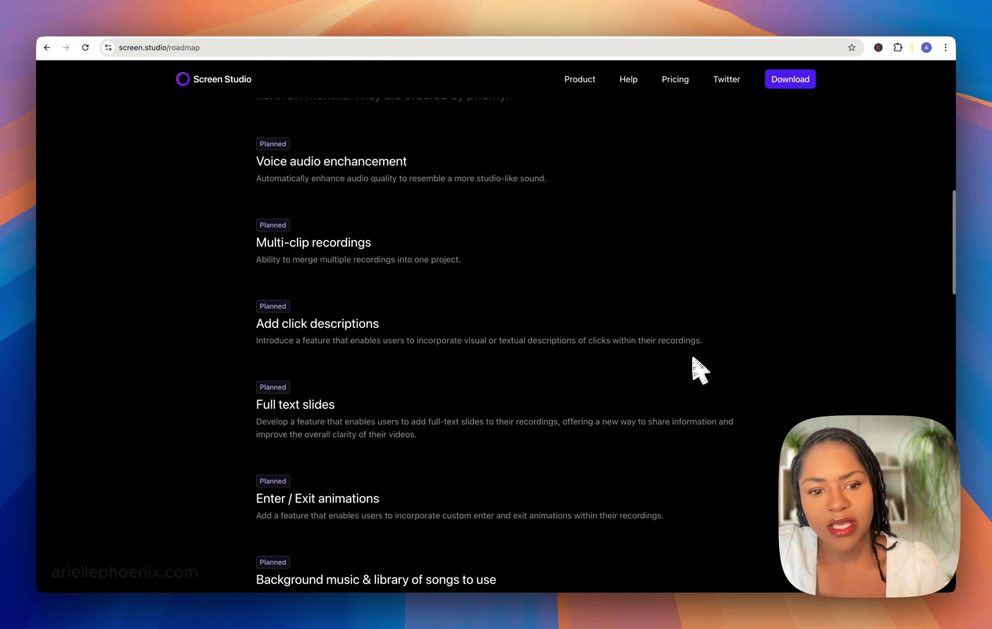
drag(295, 303, 579, 319)
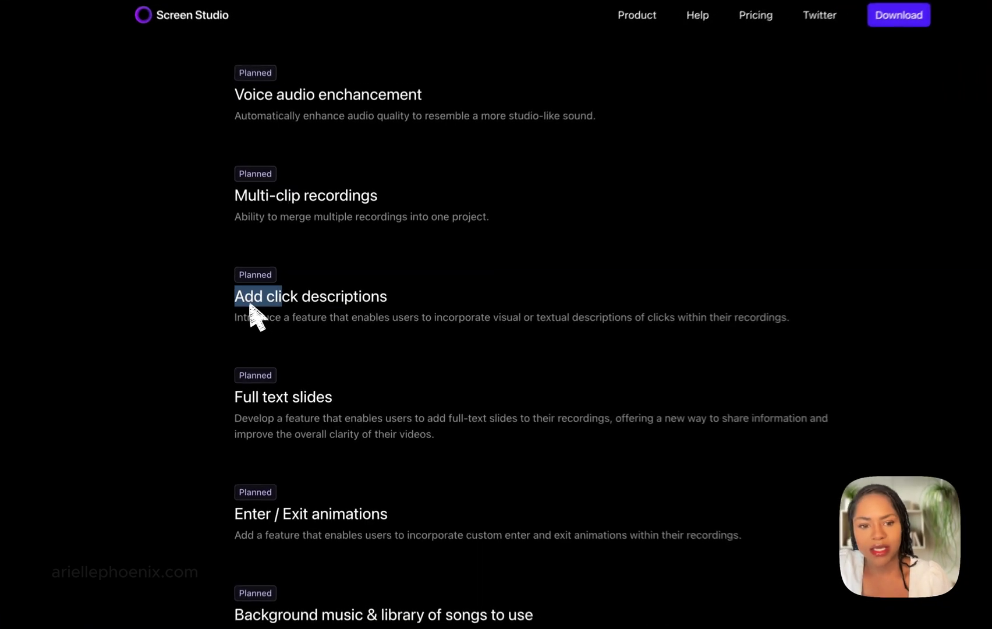
scroll(636, 371, down, 4)
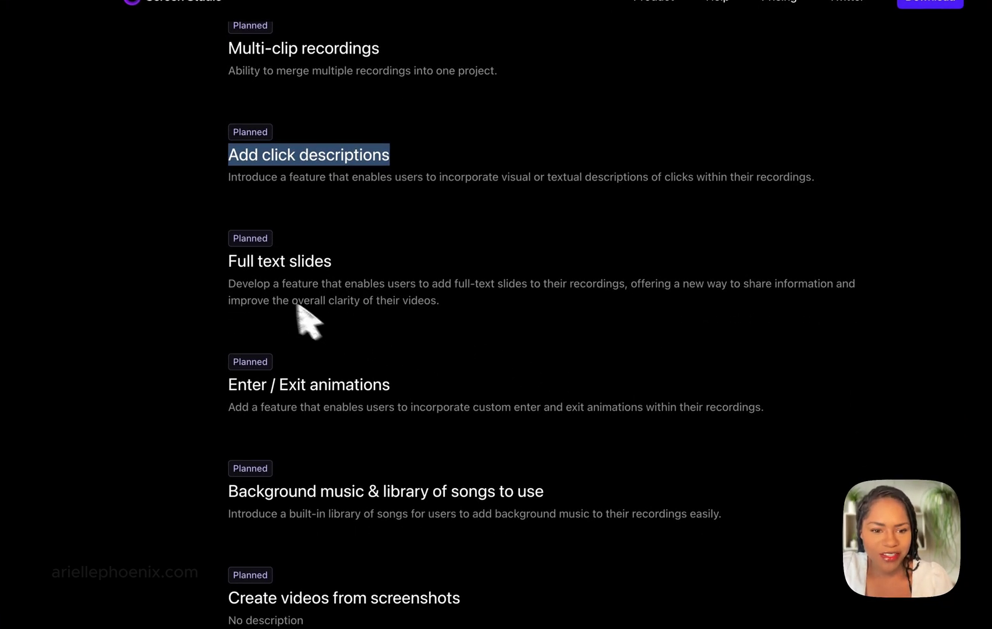
click(297, 305)
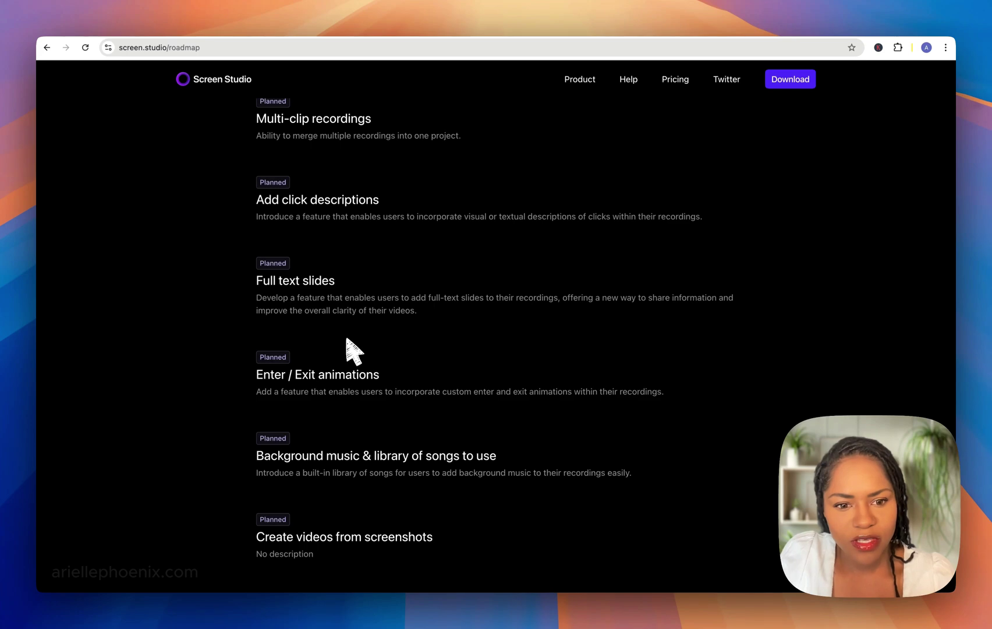
Highlight the Enter / Exit animations title and the background music description
scroll(347, 340, down, 2)
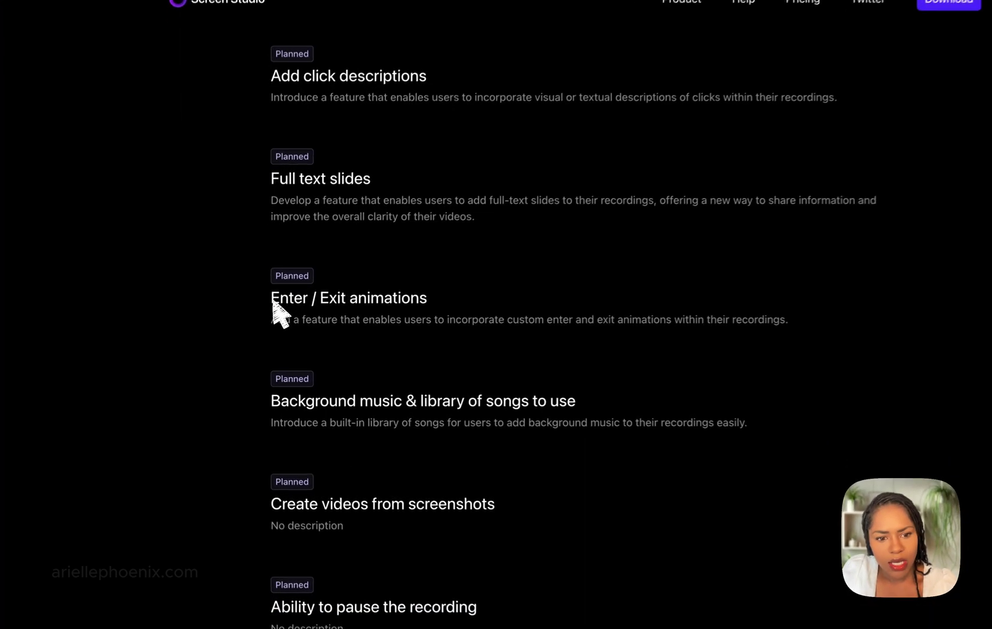
drag(258, 317, 296, 325)
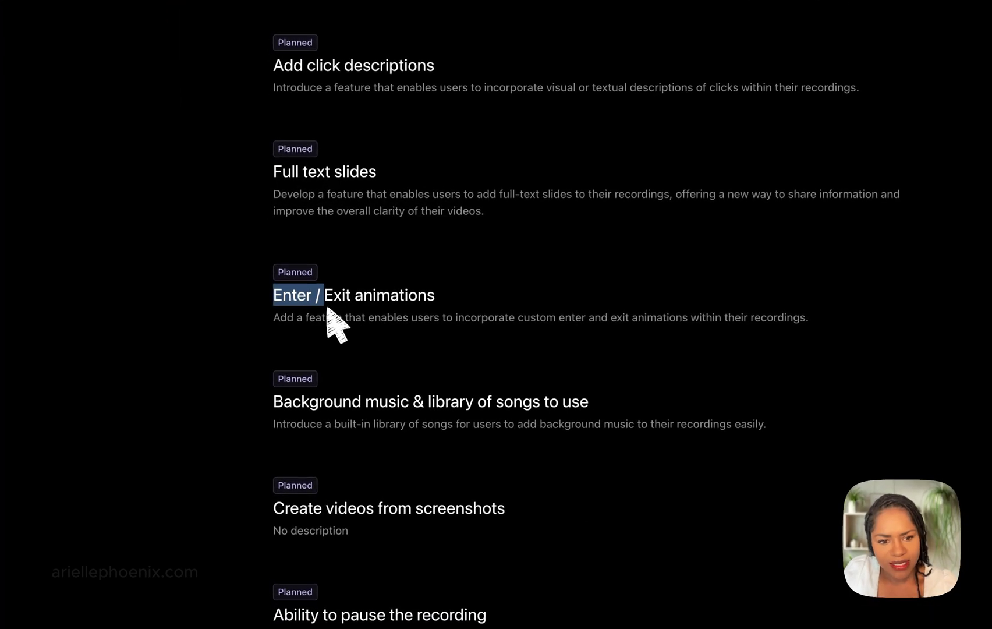
click(331, 314)
scroll(333, 320, down, 2)
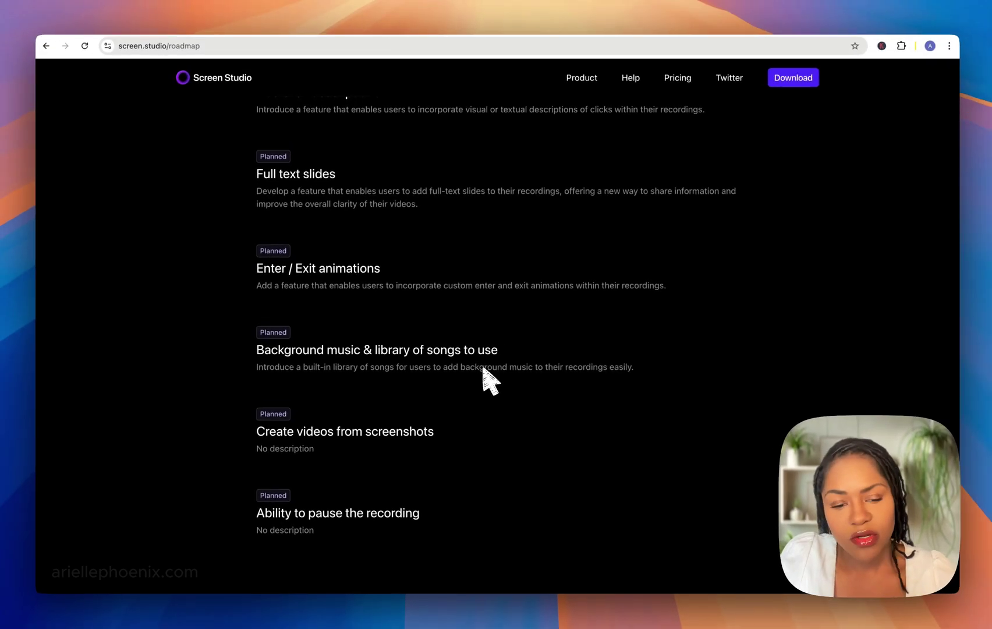
scroll(486, 373, down, 3)
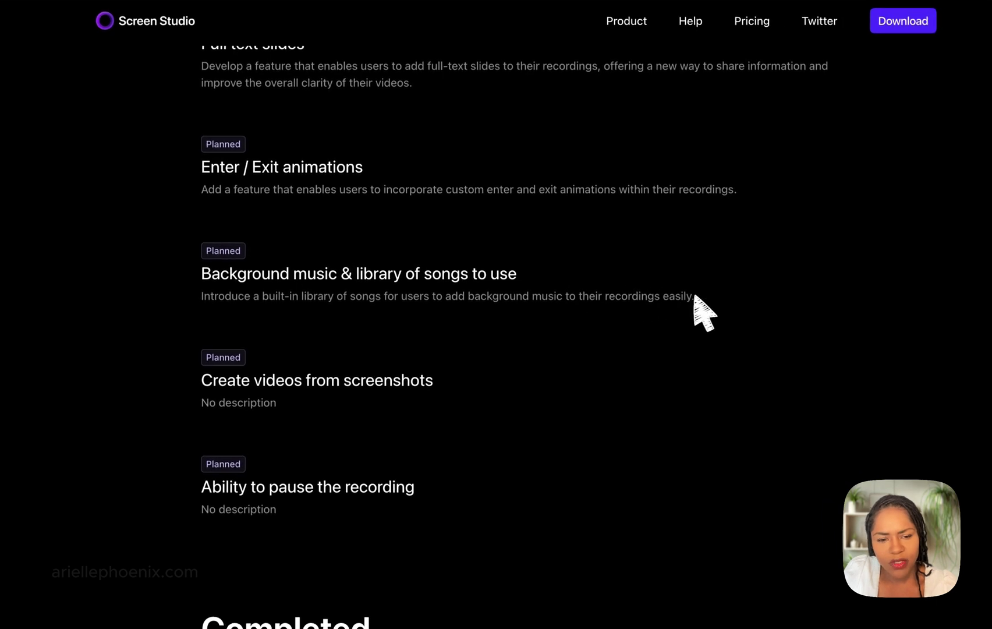
drag(697, 295, 204, 298)
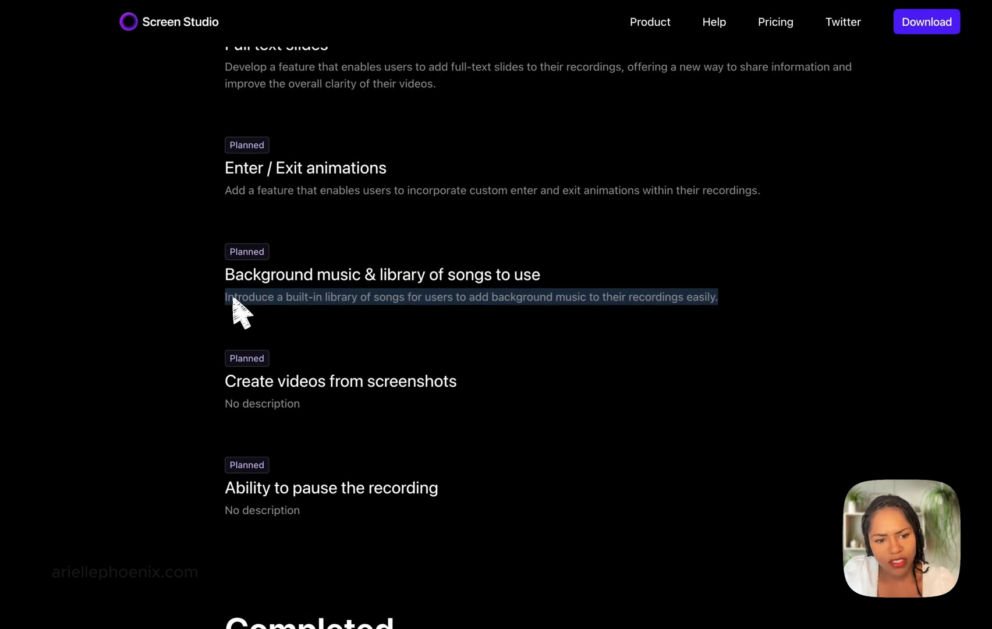
click(232, 297)
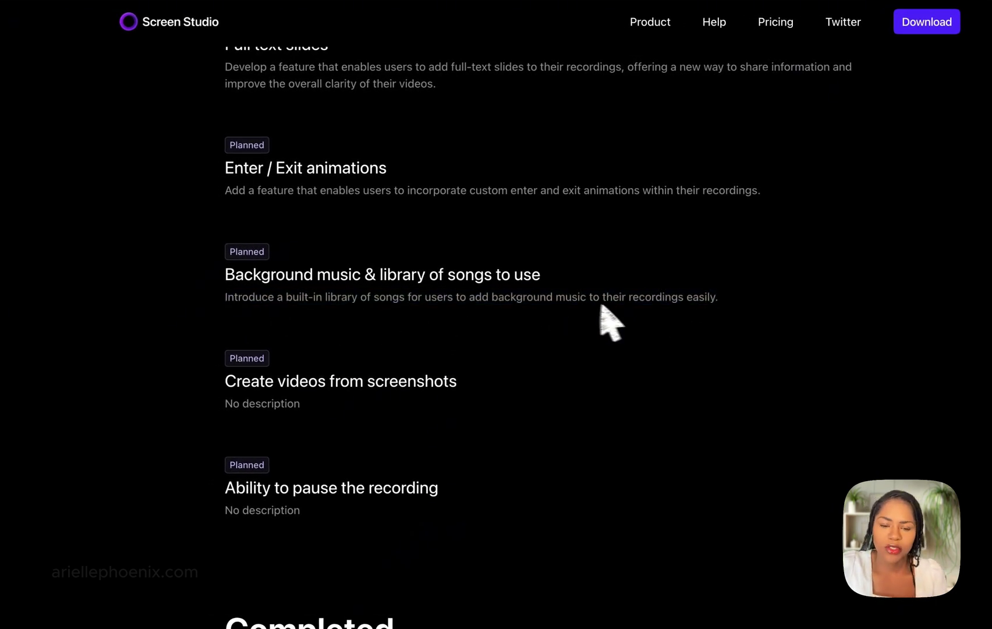
Highlight Create videos from screenshots and Ability to pause the recording, then scroll to Completed
drag(235, 269, 248, 249)
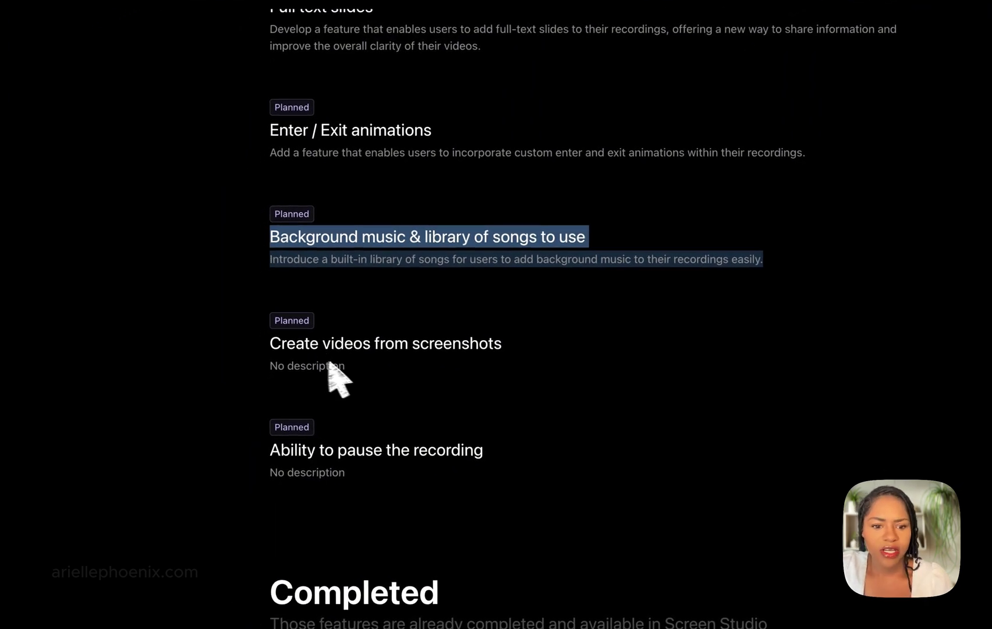
drag(391, 366, 342, 351)
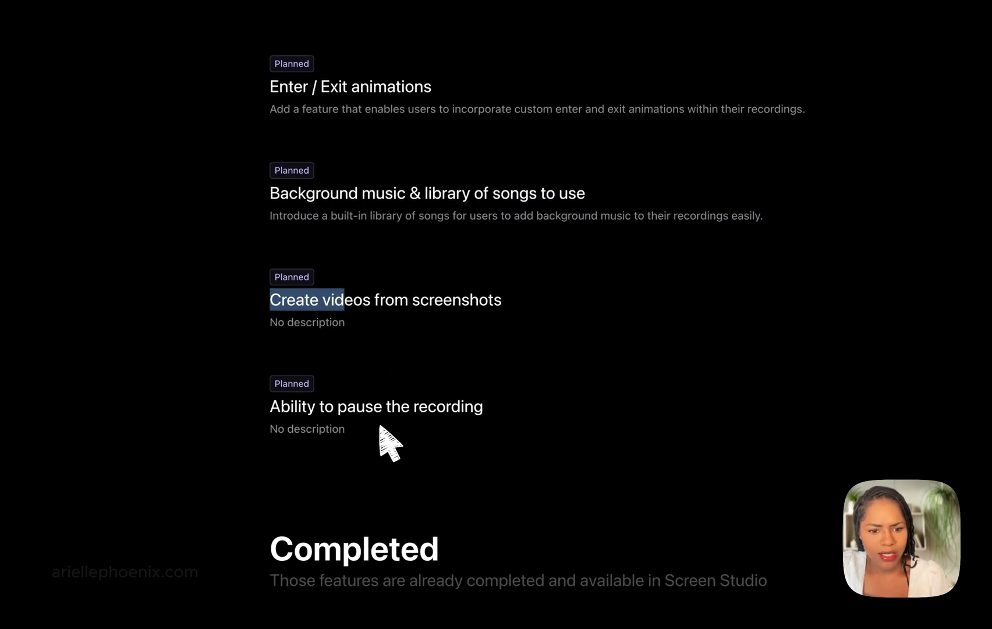
drag(269, 449, 509, 467)
drag(537, 409, 262, 416)
scroll(349, 422, down, 7)
scroll(406, 420, down, 10)
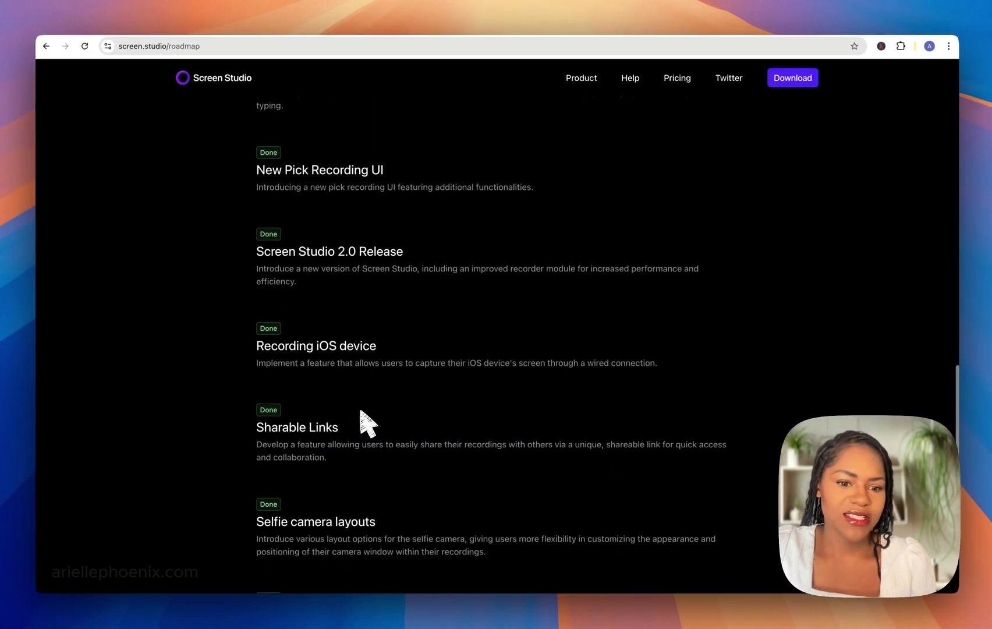
scroll(361, 420, down, 3)
scroll(361, 420, up, 20)
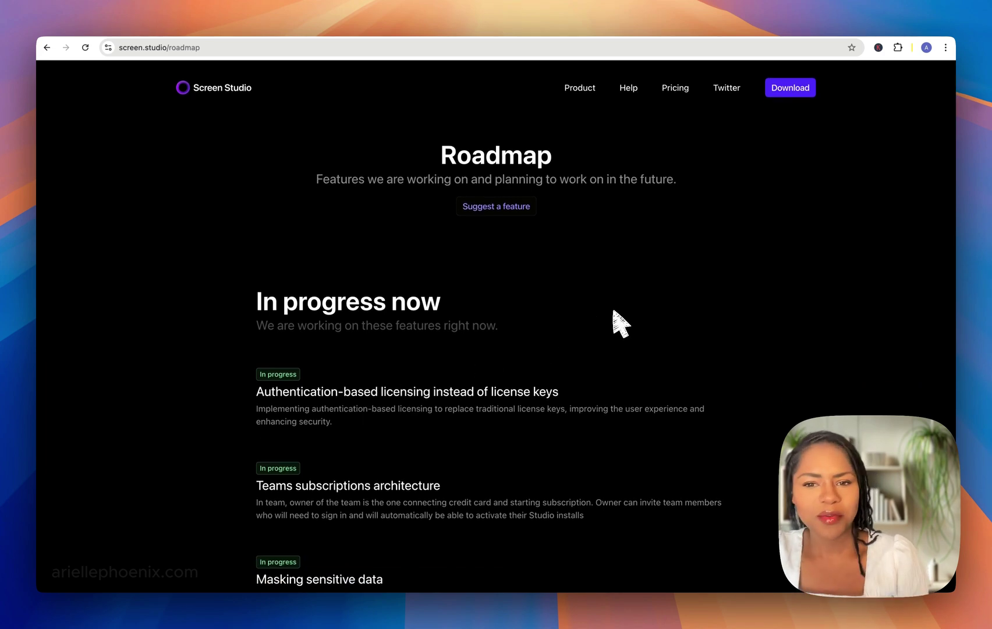
Go to the Screen Studio homepage and scroll down to its demo video
click(233, 92)
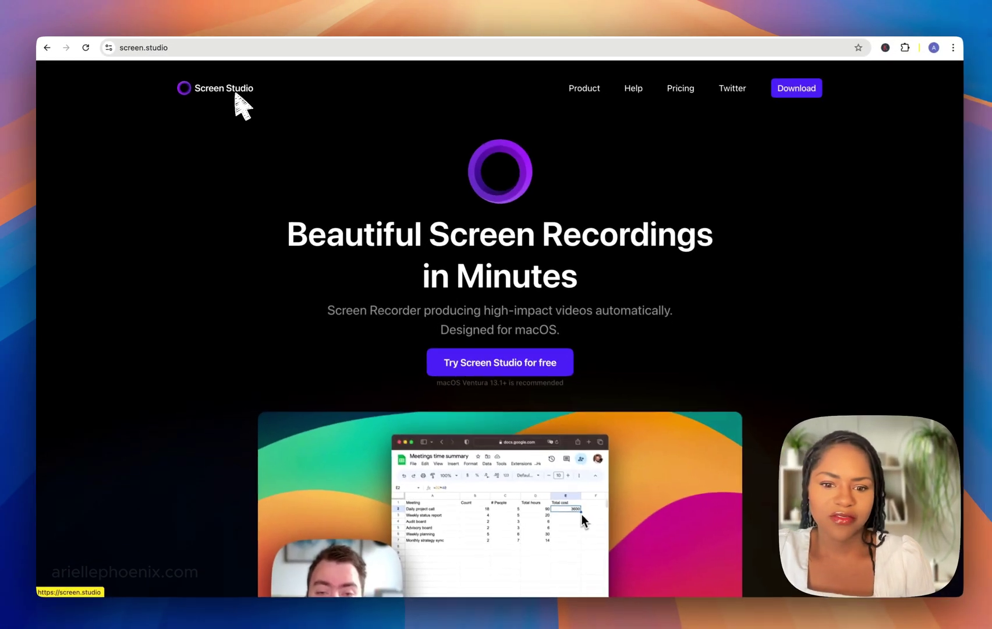
scroll(237, 101, down, 3)
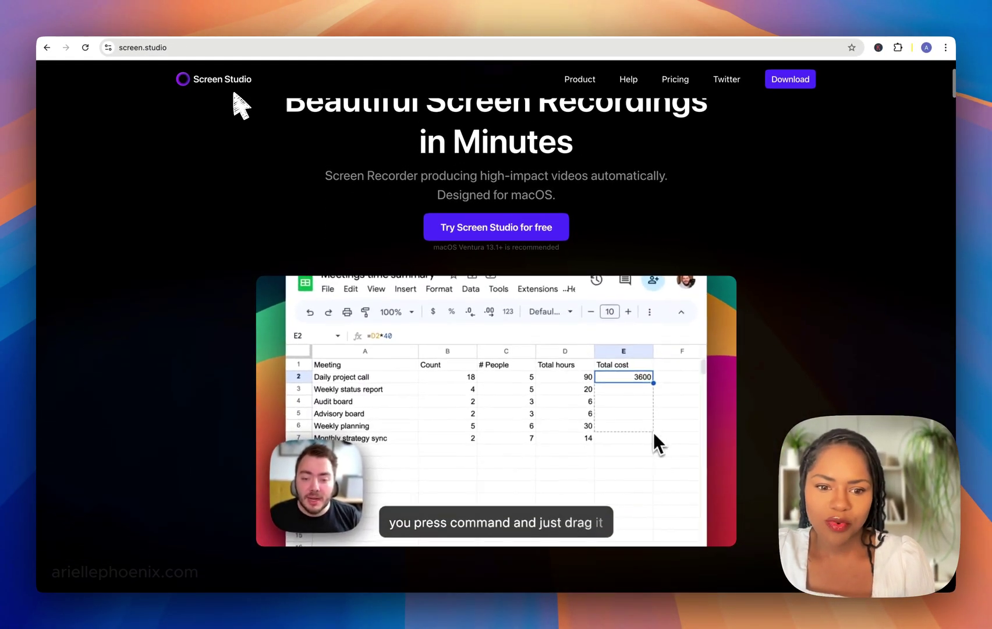